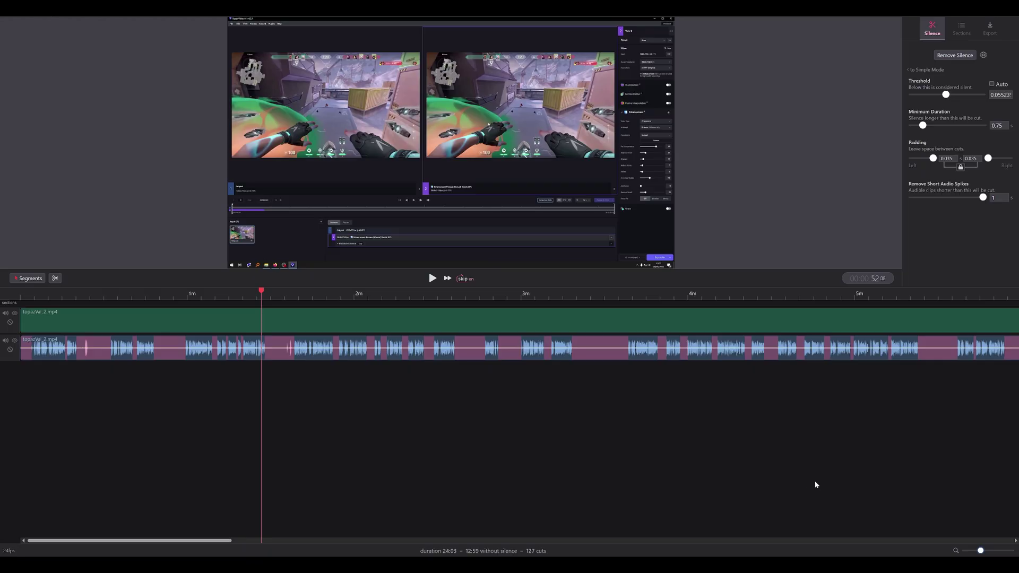
# Examine the waveform and the silent stretch marked for cutting between about 1m28s and 1m38s, including its short audio spikes
pyautogui.moveTo(982, 552); pyautogui.dragTo(1013, 552)
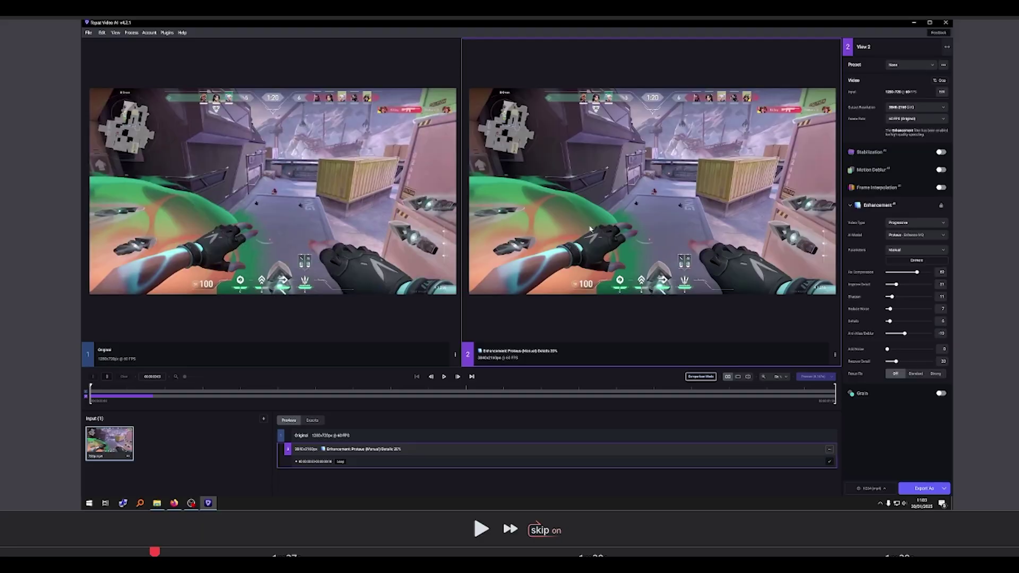
pyautogui.click(525, 552)
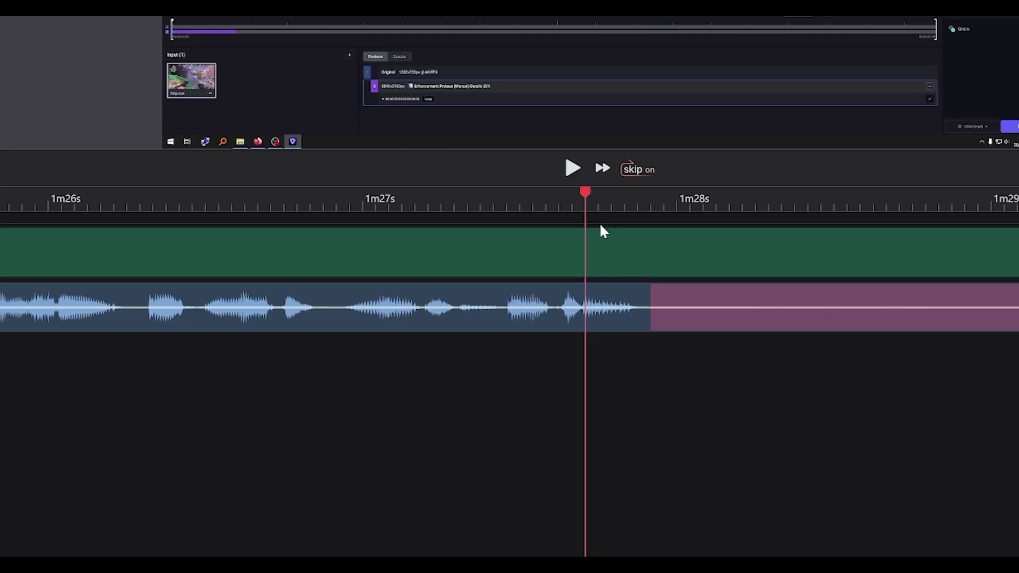
pyautogui.click(624, 198)
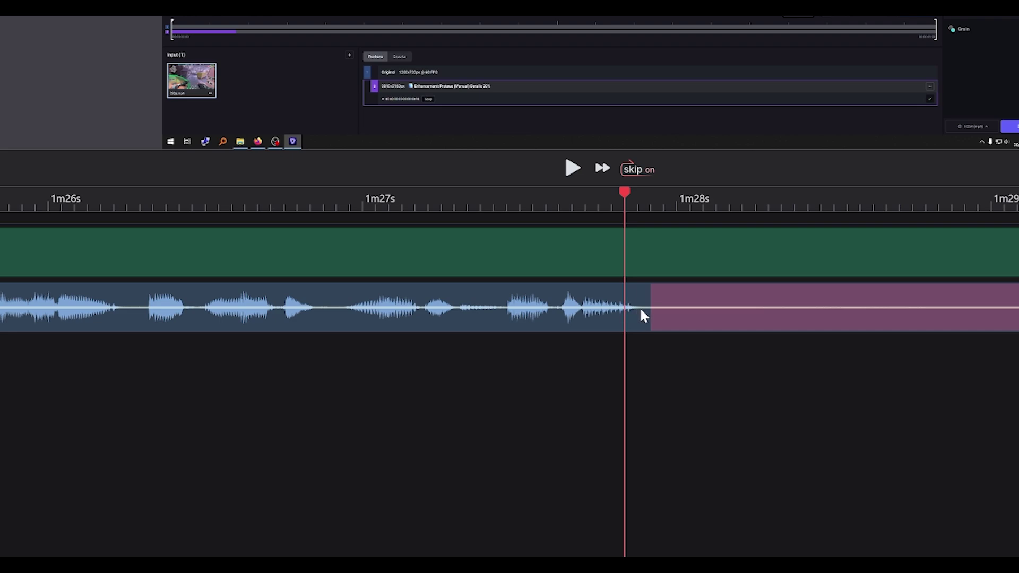
pyautogui.scroll(-3, 630, 202)
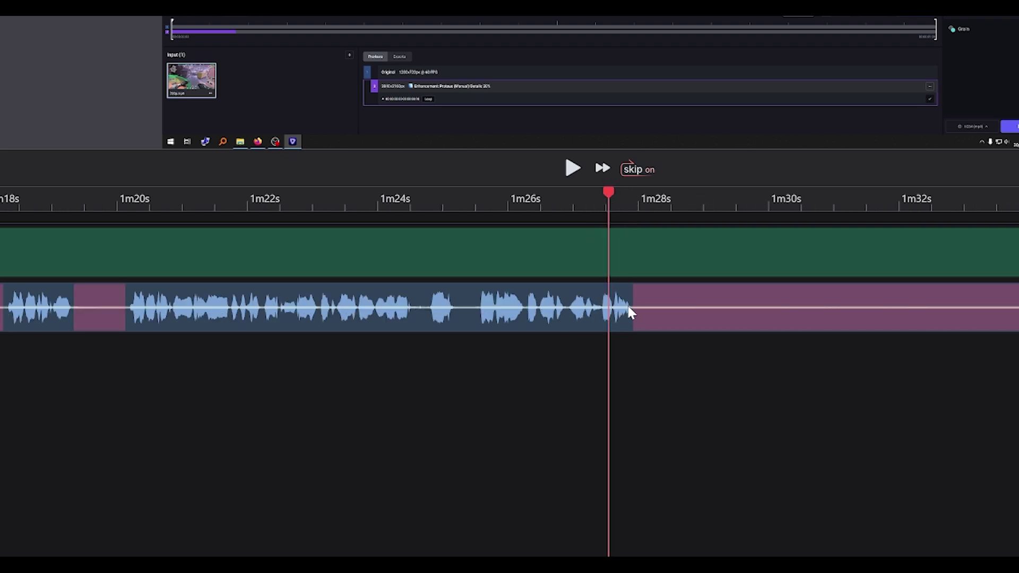
pyautogui.hscroll(5, 758, 385)
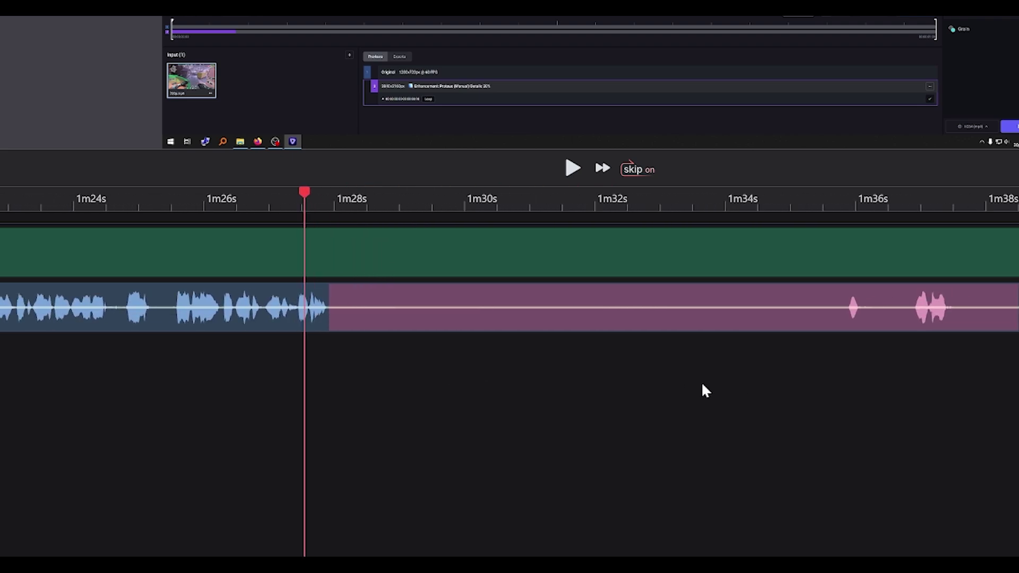
pyautogui.click(301, 313)
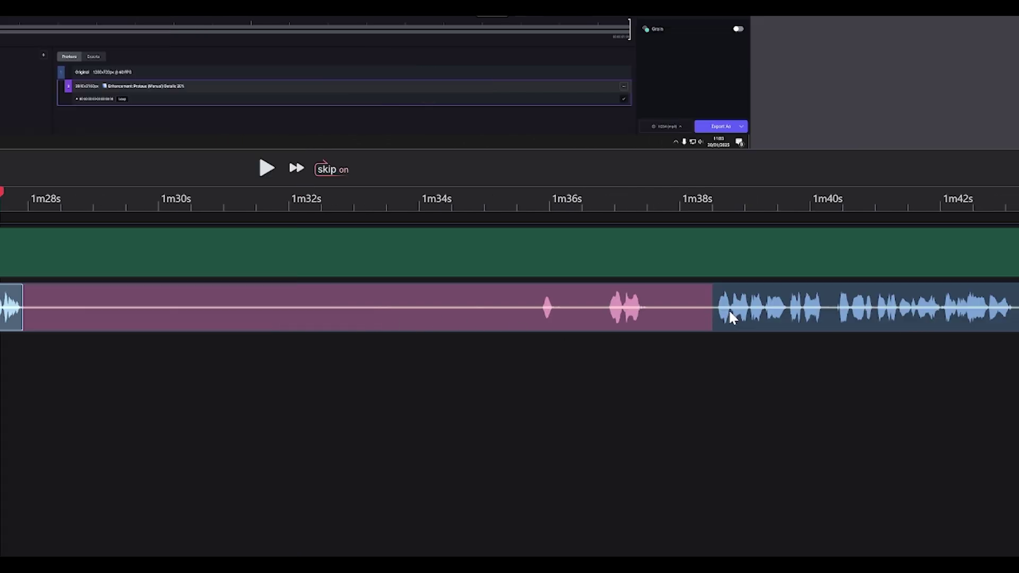
pyautogui.click(729, 309)
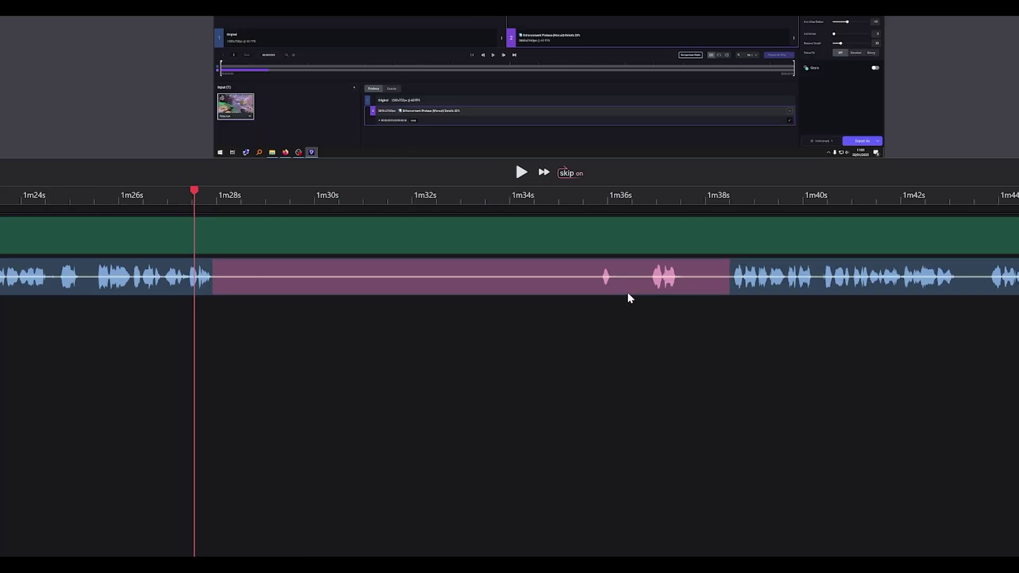
pyautogui.click(637, 284)
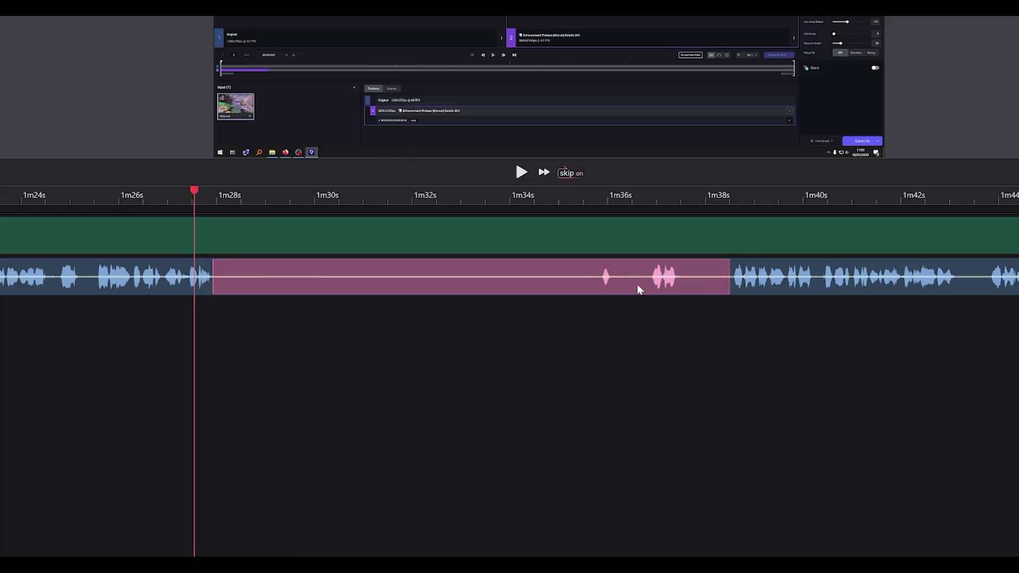
pyautogui.click(684, 322)
pyautogui.click(664, 290)
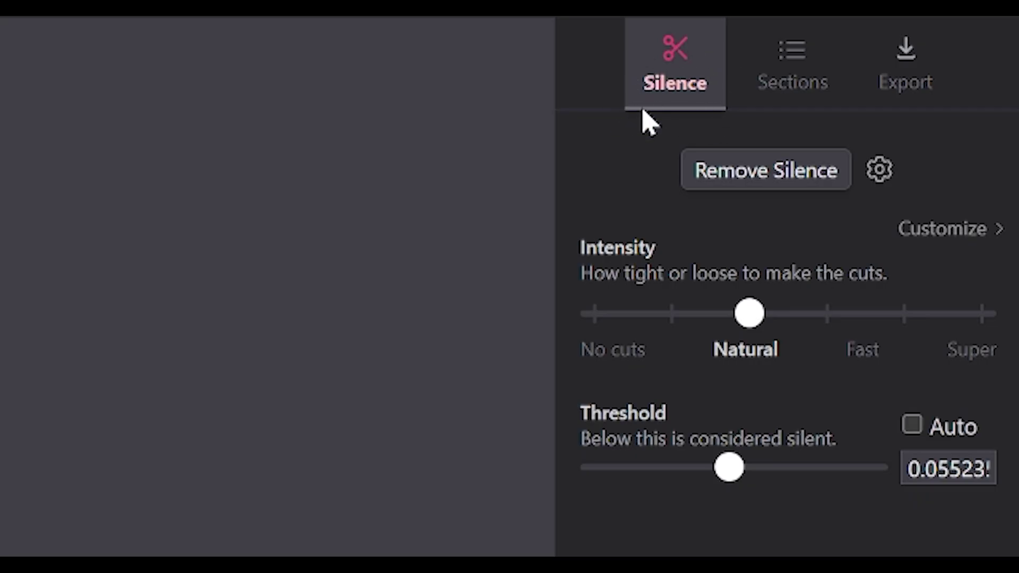
# Show the customizable silence settings and try the automatic threshold, returning it to manual
pyautogui.click(937, 236)
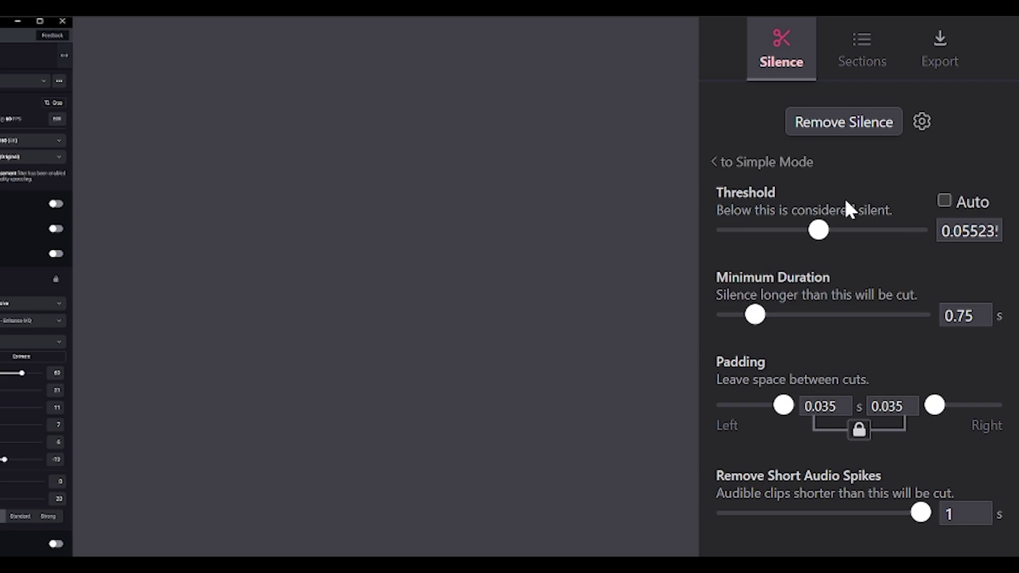
pyautogui.click(944, 201)
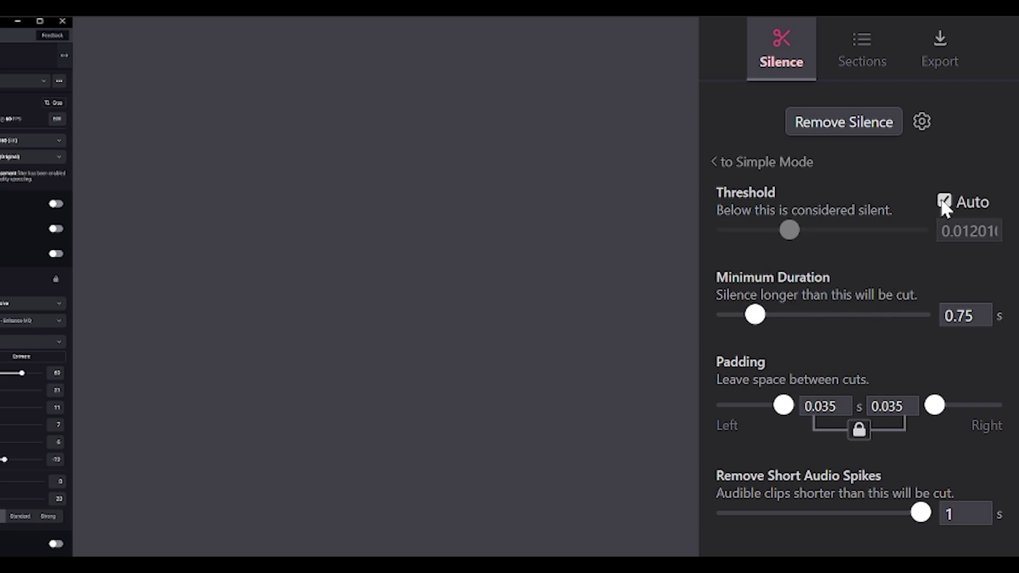
pyautogui.click(944, 202)
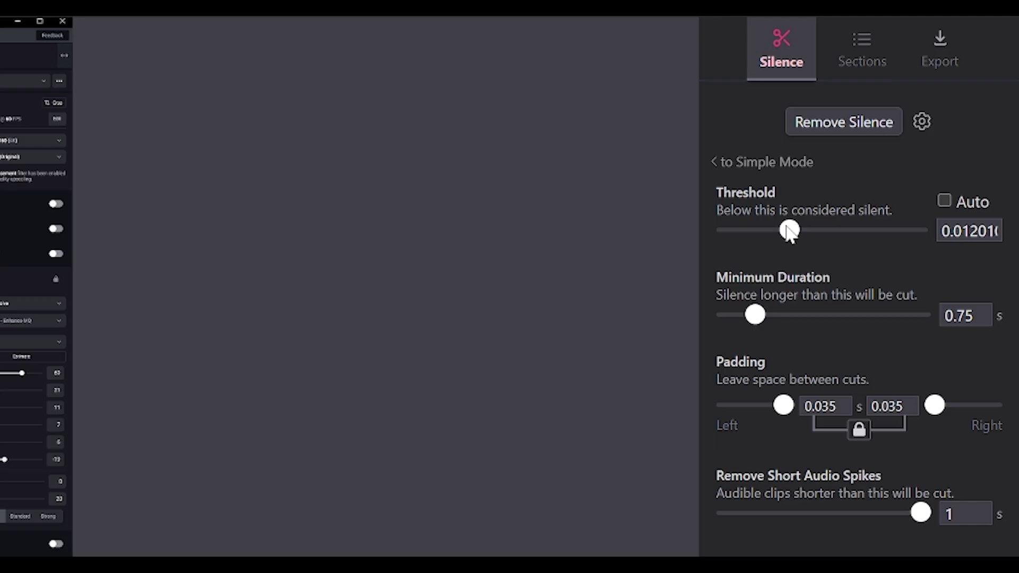
# Raise the silence threshold manually to about 0.0426 so the short spikes before 1m38s count as silence
pyautogui.moveTo(789, 232); pyautogui.dragTo(796, 235)
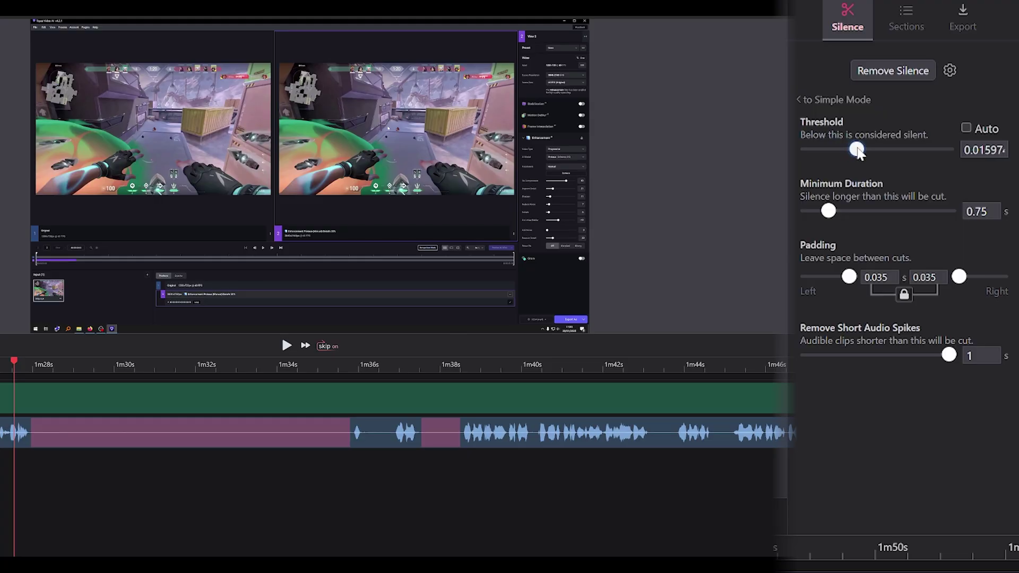
pyautogui.moveTo(858, 151); pyautogui.dragTo(872, 153)
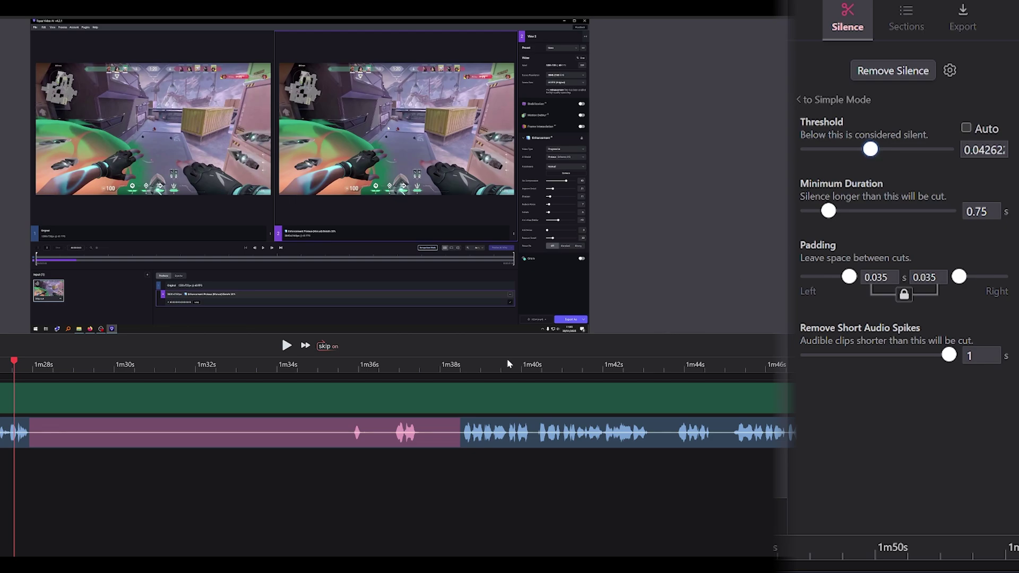
pyautogui.click(492, 365)
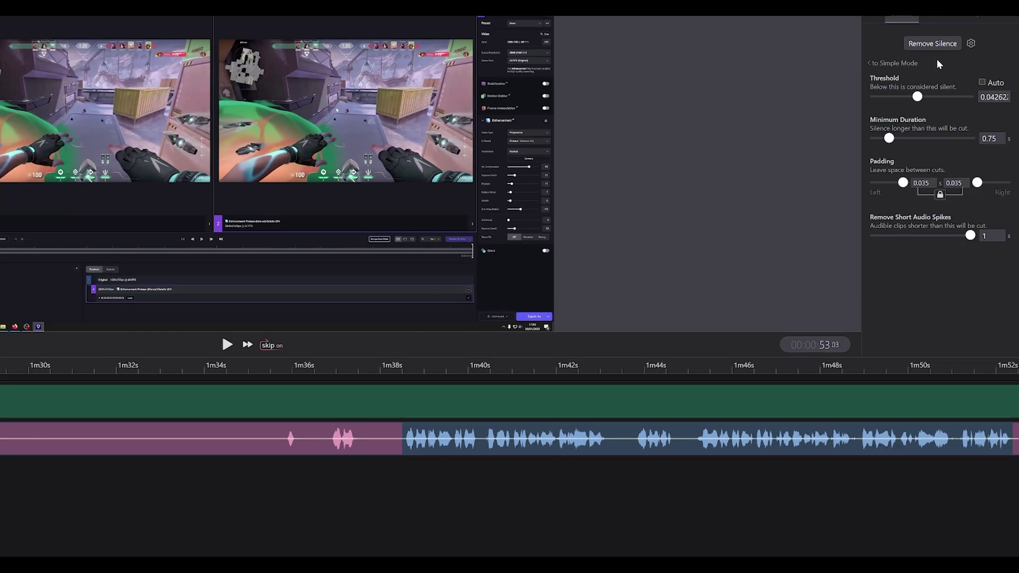
# Try a very low silence threshold of about 0.00062 and inspect the resulting cuts across the timeline
pyautogui.moveTo(918, 98); pyautogui.dragTo(885, 99)
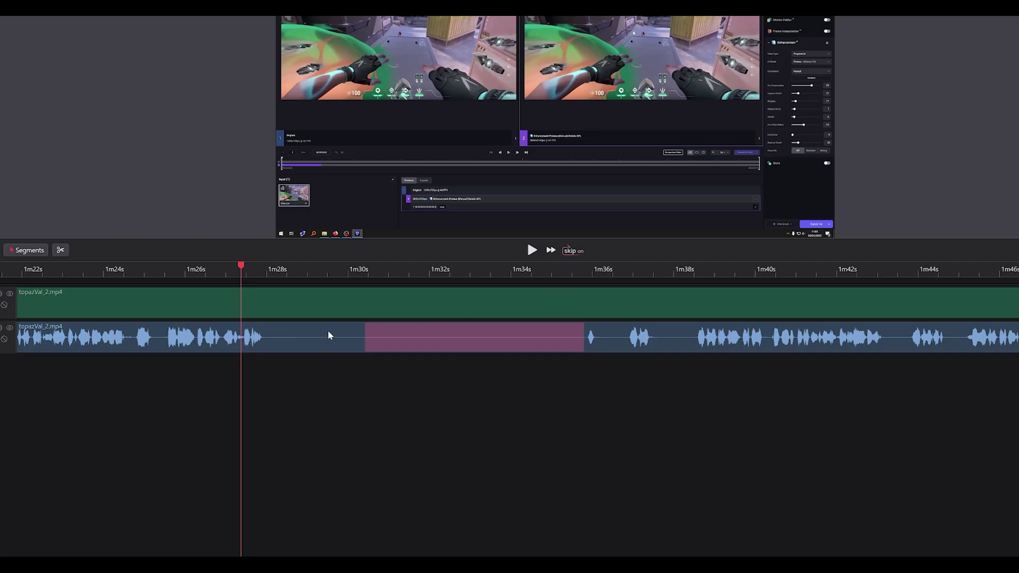
pyautogui.click(328, 331)
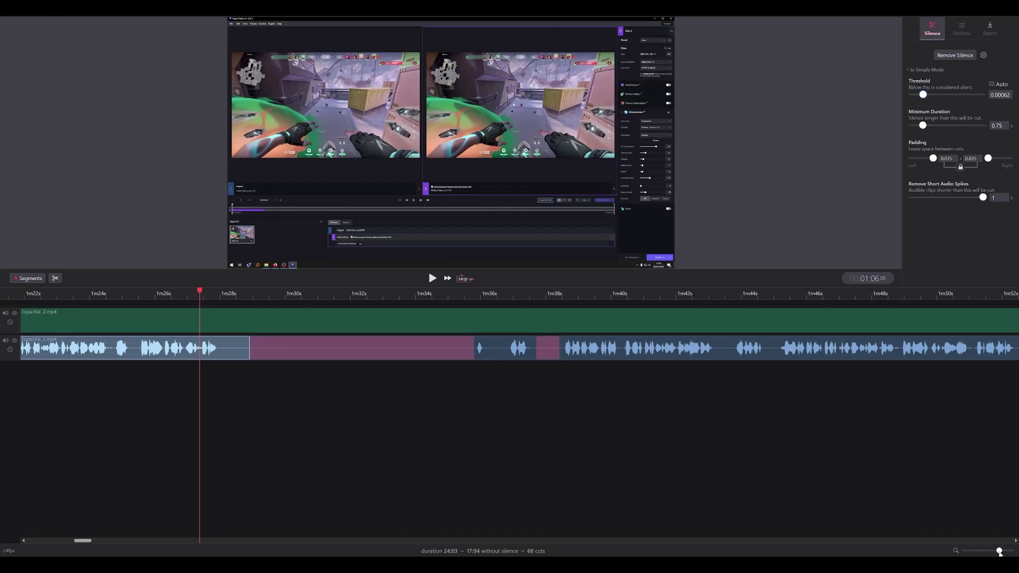
pyautogui.moveTo(999, 552); pyautogui.dragTo(986, 552)
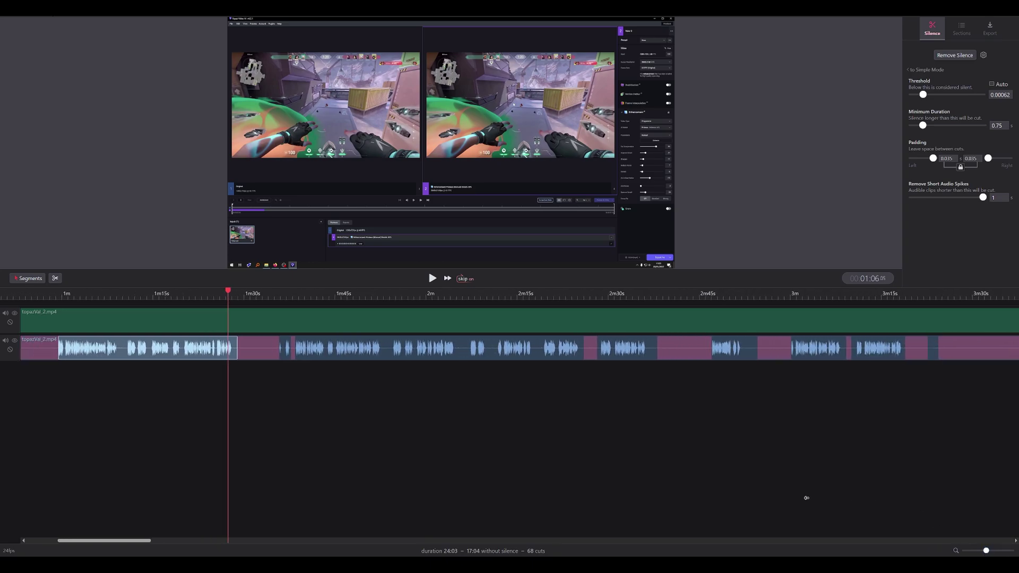
pyautogui.moveTo(807, 497); pyautogui.dragTo(919, 498)
# Set the silence threshold to about 0.0644, checking its effect on the speech clip around 1m57s
pyautogui.moveTo(924, 96); pyautogui.dragTo(932, 95)
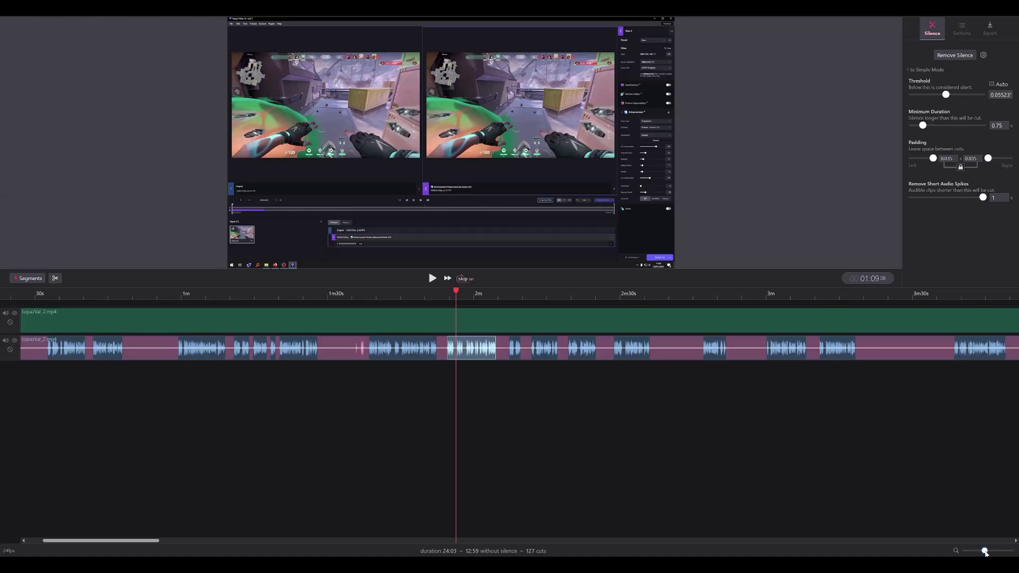
pyautogui.moveTo(984, 551); pyautogui.dragTo(995, 550)
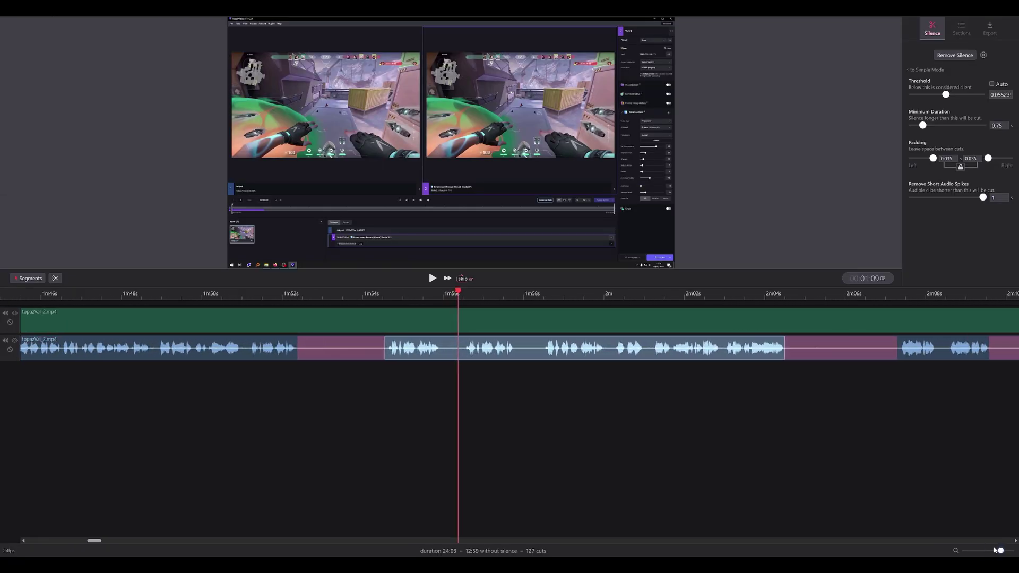
pyautogui.click(516, 299)
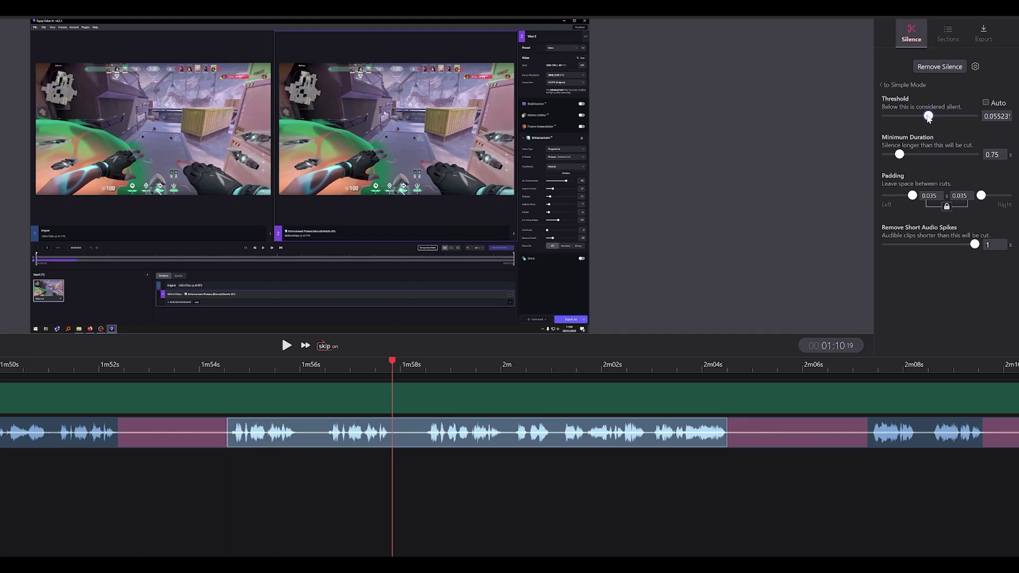
pyautogui.moveTo(929, 115); pyautogui.dragTo(931, 117)
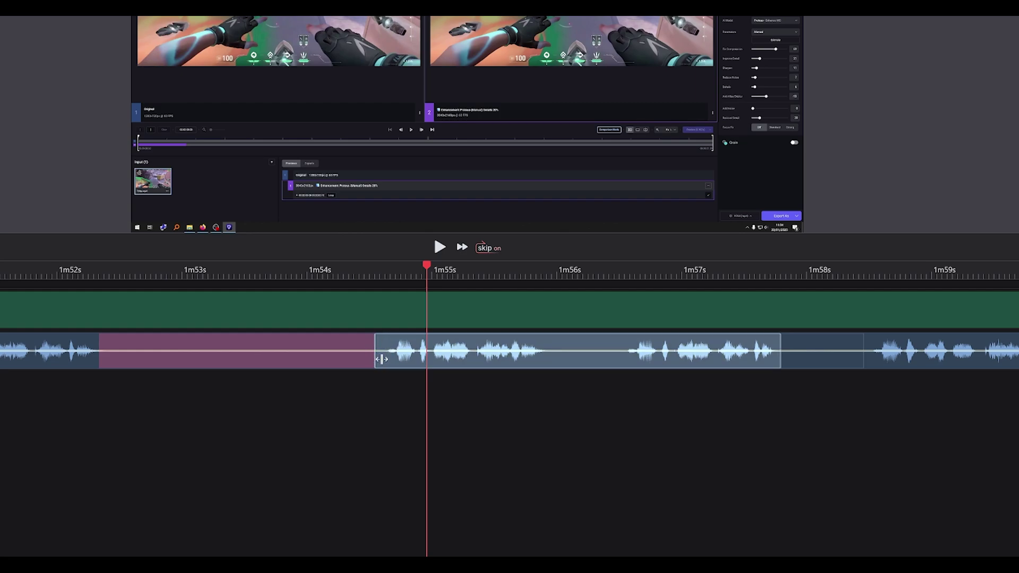
# Trim the start of the audio clip near 1m54s closer to where the speech begins
pyautogui.moveTo(380, 358); pyautogui.dragTo(390, 358)
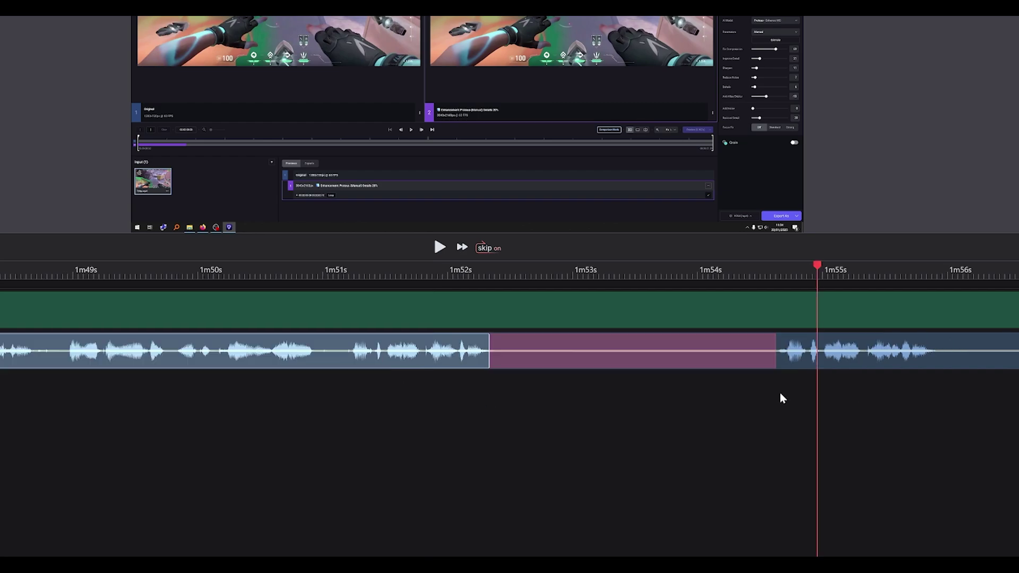
pyautogui.click(780, 398)
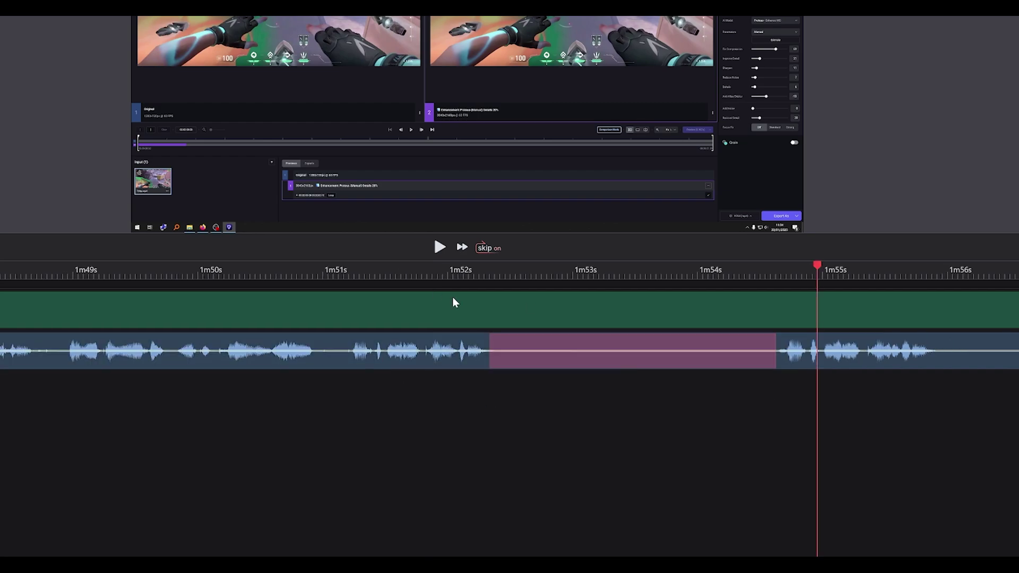
pyautogui.click(420, 355)
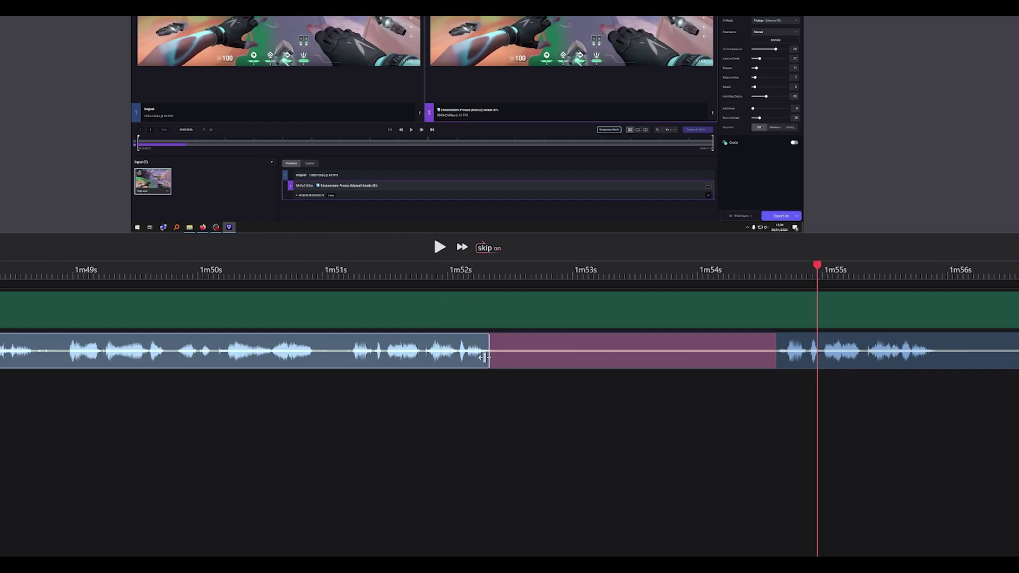
# Trim the start of the audio clip just after 1m38s closer to its first word
pyautogui.hscroll(-4, 418, 407)
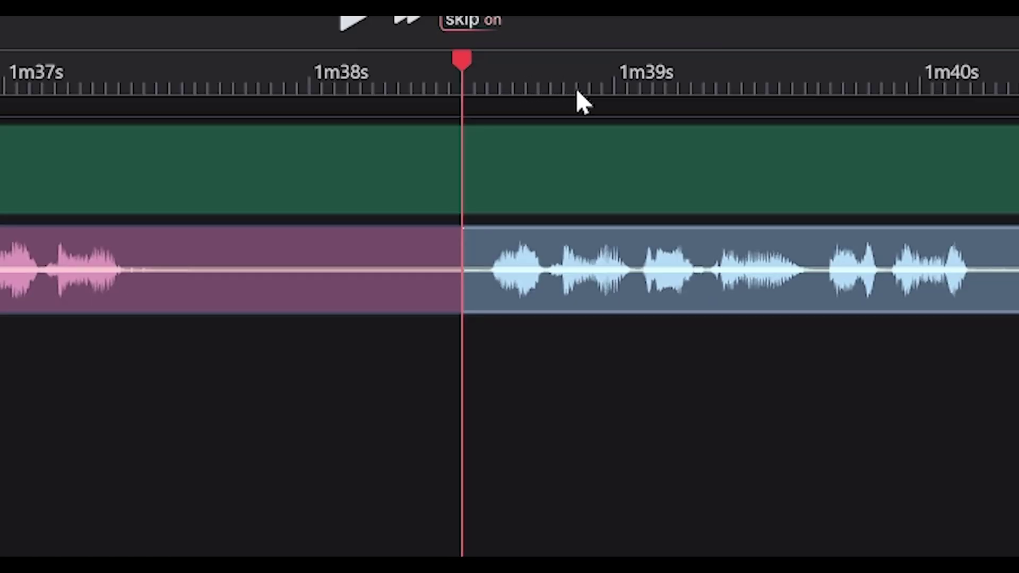
pyautogui.click(564, 79)
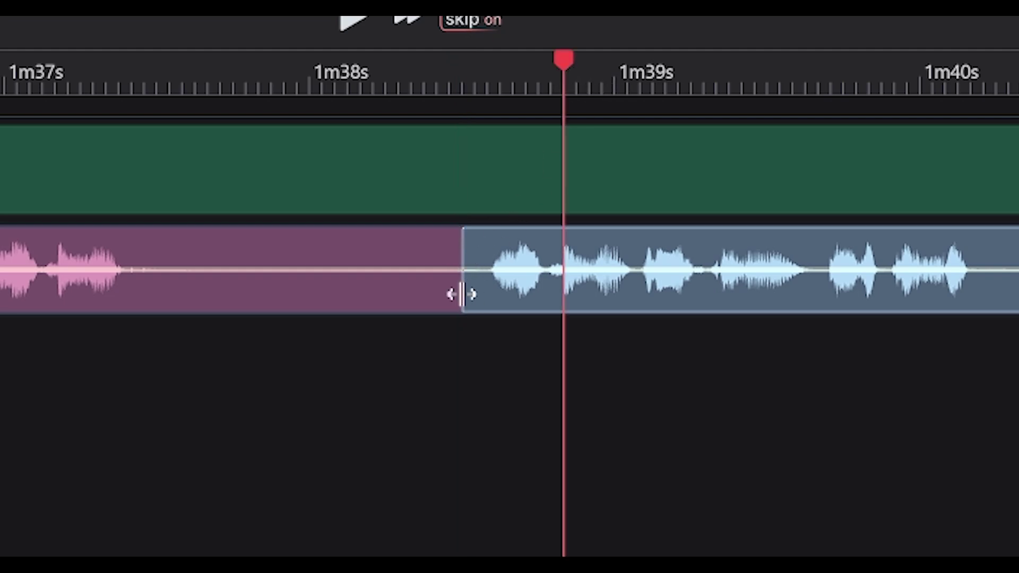
pyautogui.moveTo(462, 287); pyautogui.dragTo(487, 287)
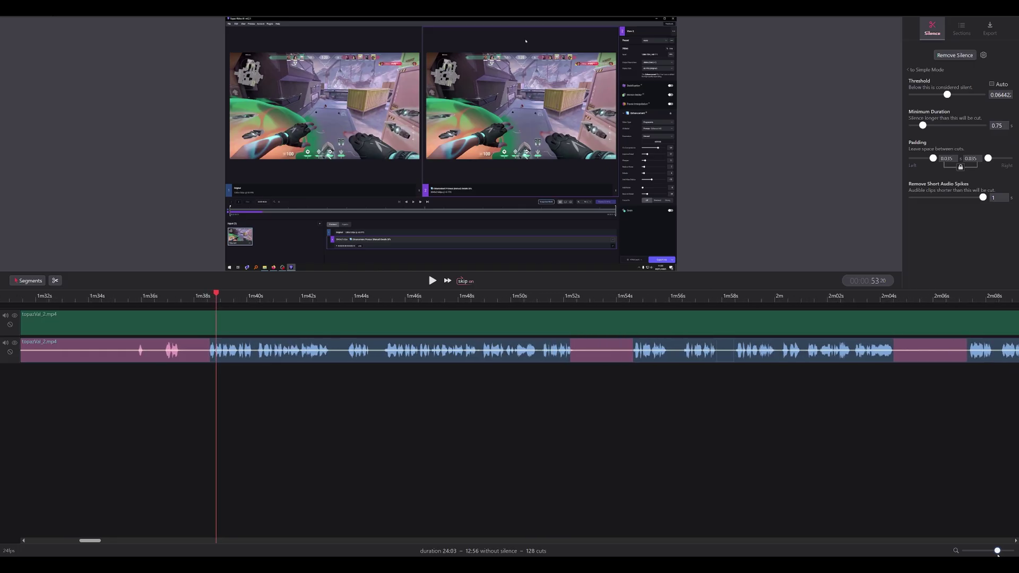
# Examine the spacing between speech and cuts on the clips at about 2m08s and 2m12s
pyautogui.moveTo(998, 552); pyautogui.dragTo(998, 552)
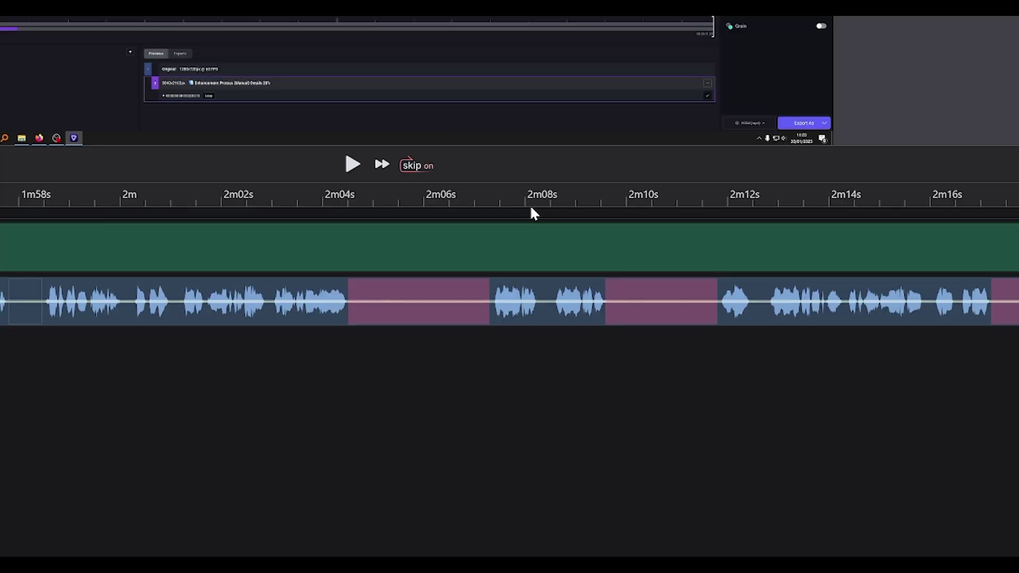
pyautogui.click(535, 295)
pyautogui.click(535, 315)
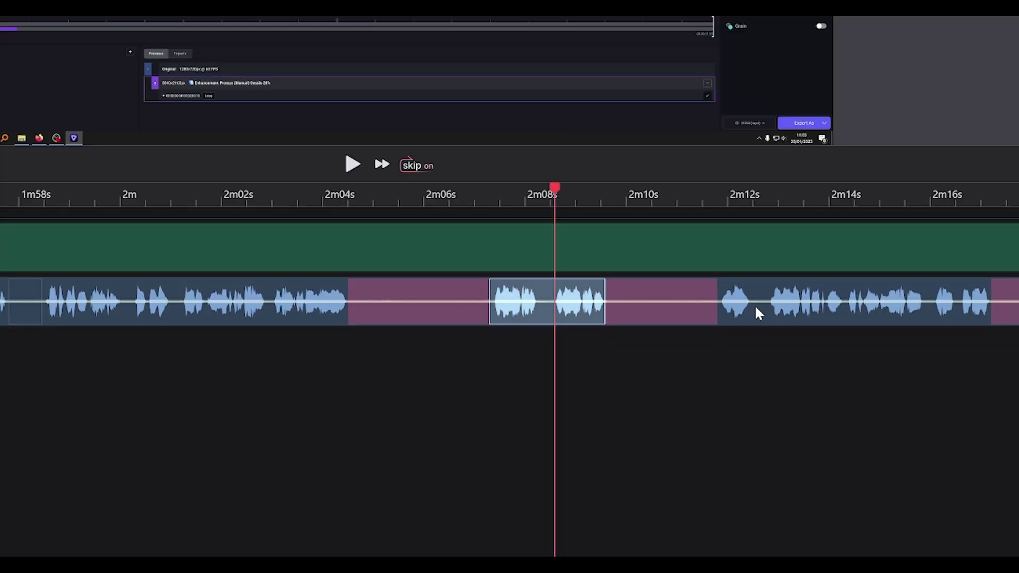
pyautogui.click(755, 307)
pyautogui.click(523, 304)
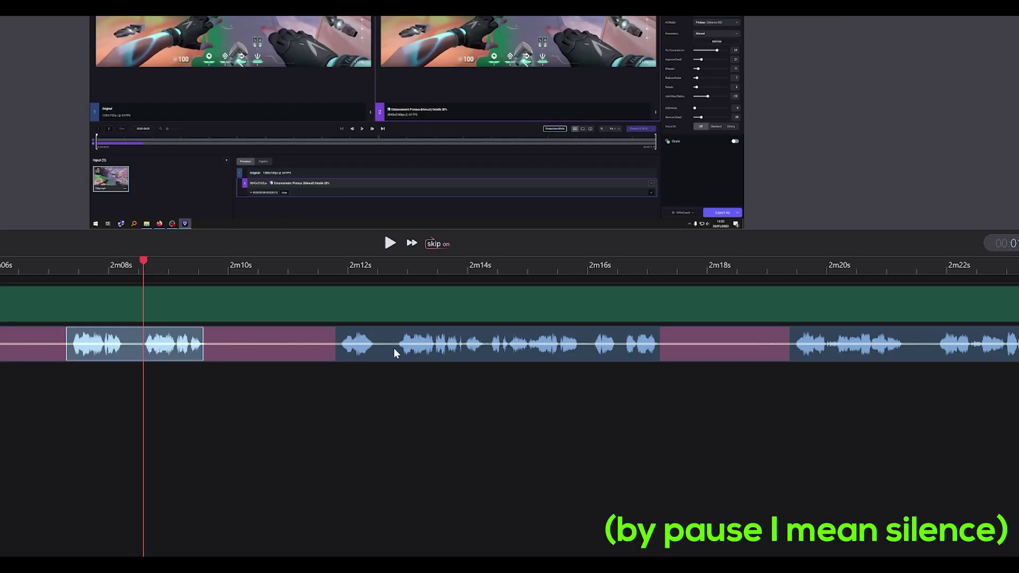
pyautogui.click(748, 309)
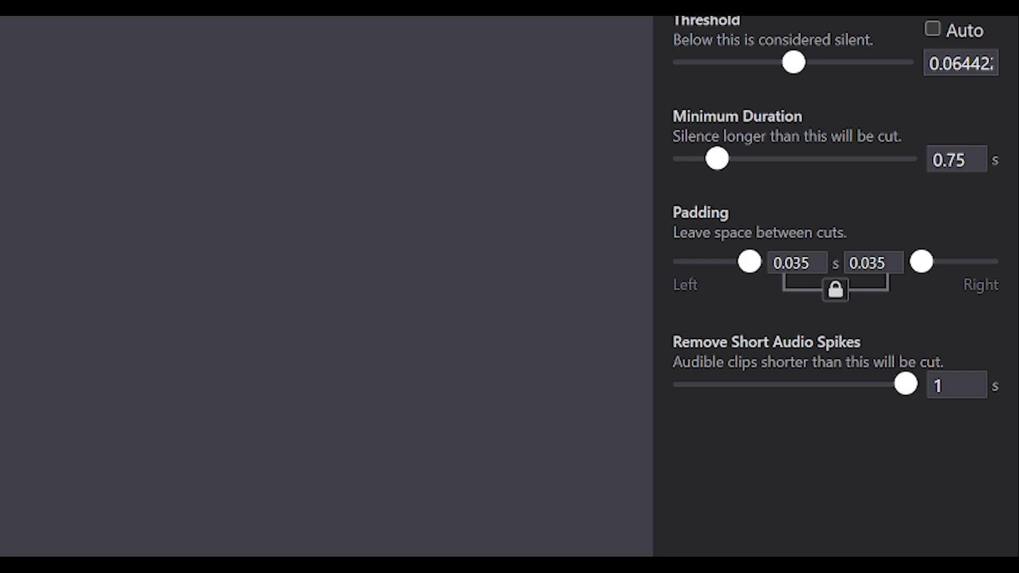
# Toggle the link between left and right padding, and try different linked values down to 0 s
pyautogui.click(835, 291)
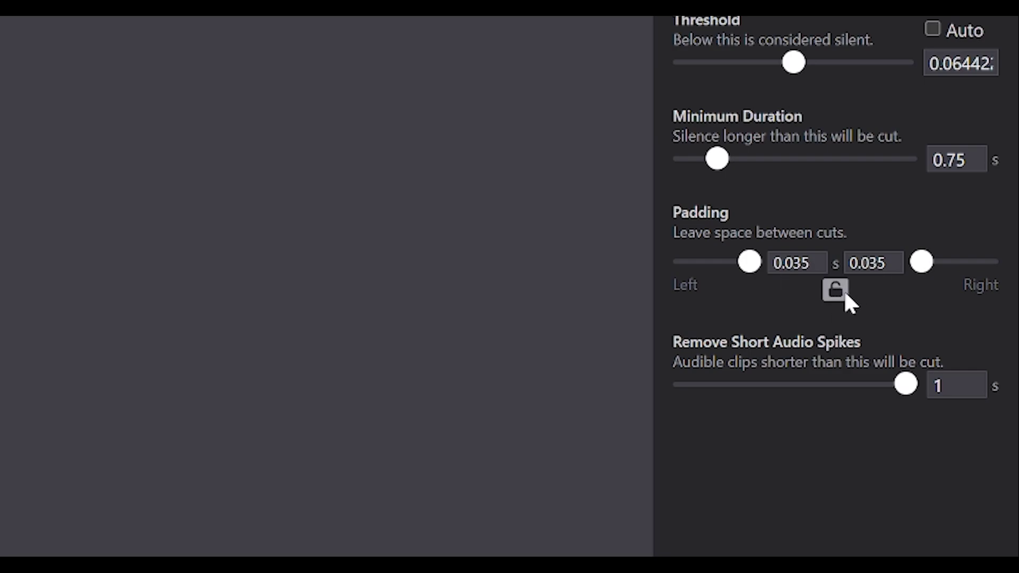
pyautogui.click(836, 291)
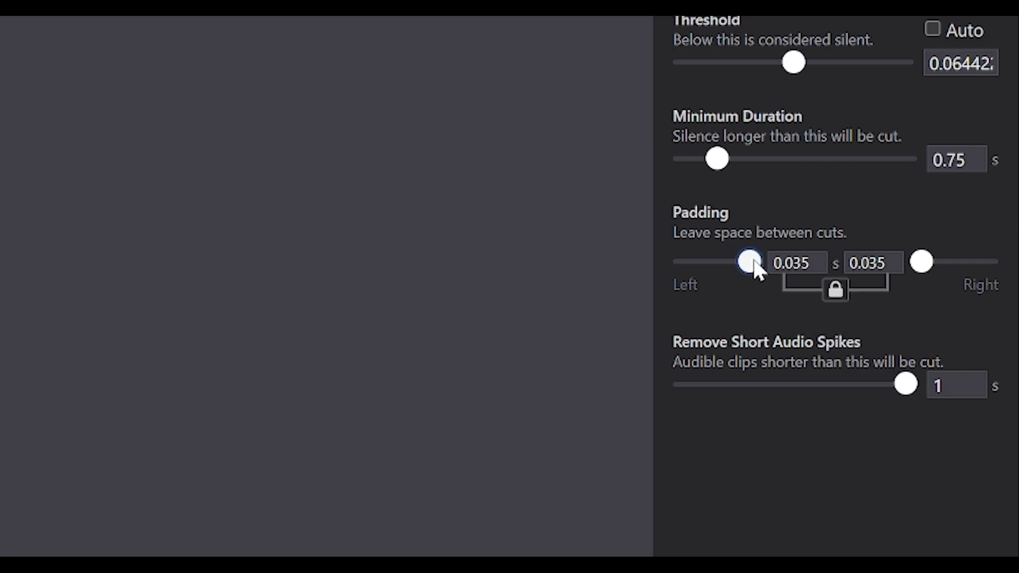
pyautogui.moveTo(758, 271); pyautogui.dragTo(751, 268)
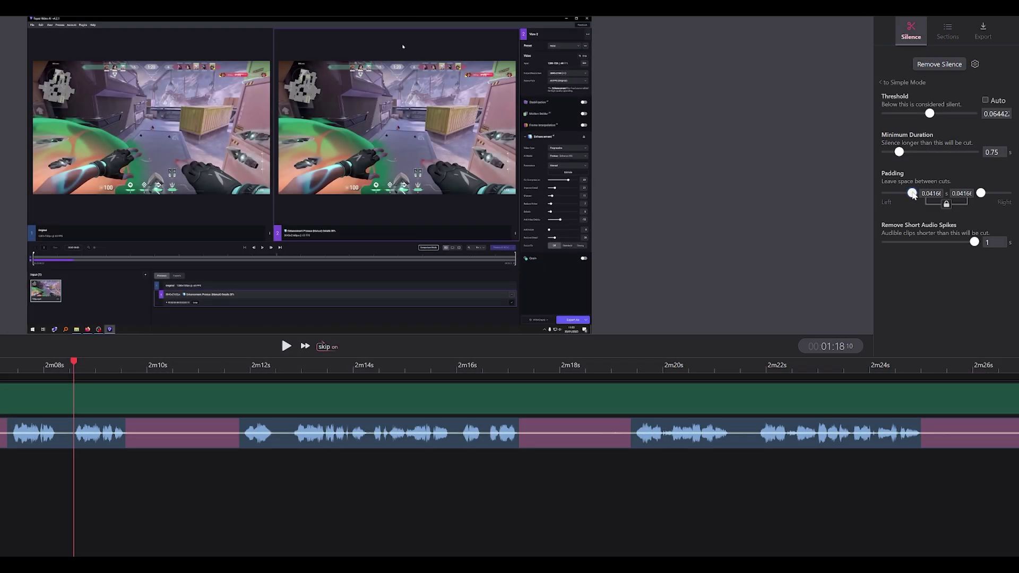
pyautogui.moveTo(912, 194); pyautogui.dragTo(913, 195)
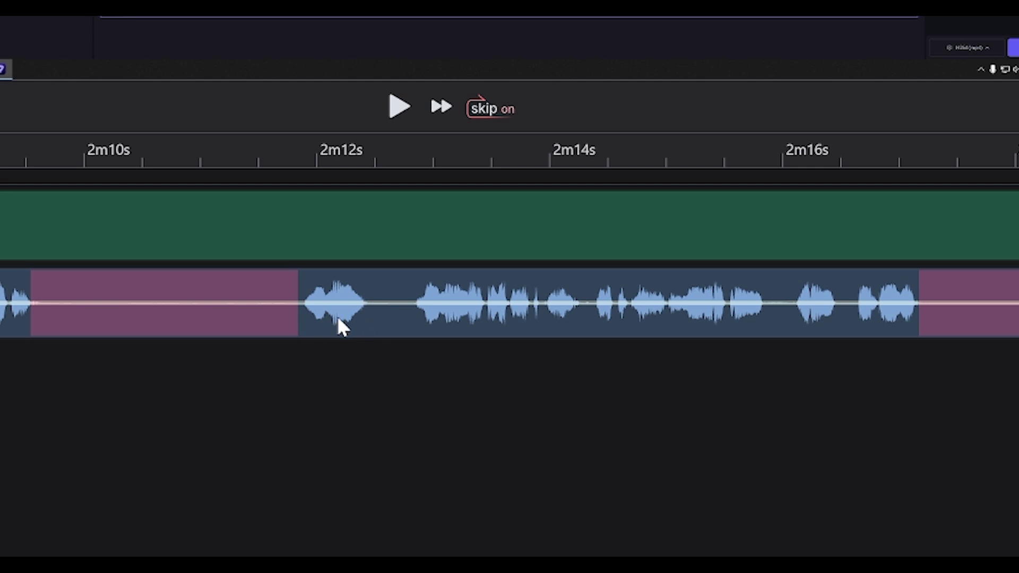
pyautogui.click(338, 319)
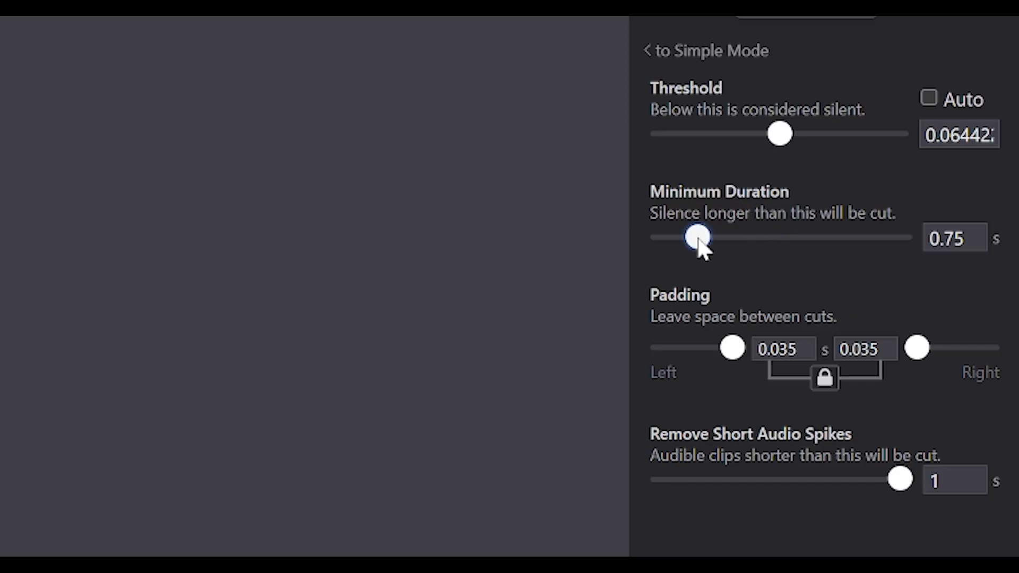
# Increase the minimum silence duration so the short pauses after 2m08s are kept
pyautogui.moveTo(699, 243); pyautogui.dragTo(738, 239)
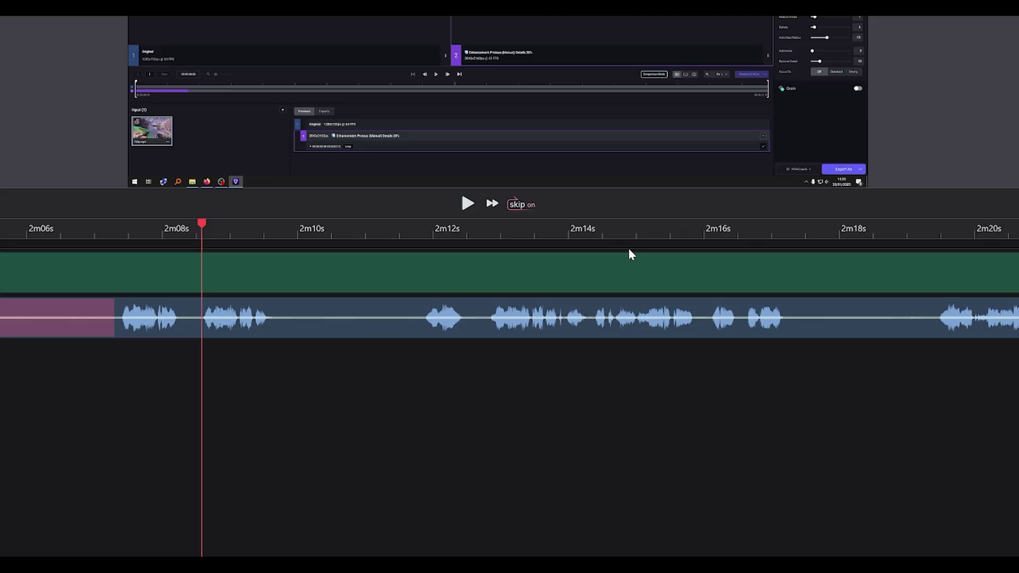
# Lower the minimum silence duration to about 0.29 s so shorter pauses are cut
pyautogui.click(330, 322)
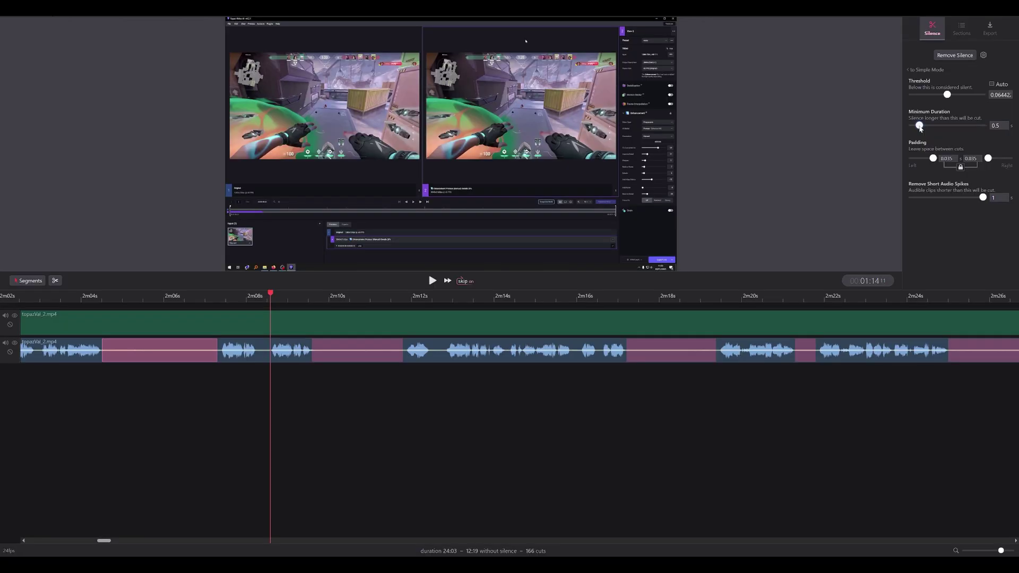
pyautogui.moveTo(920, 128); pyautogui.dragTo(916, 128)
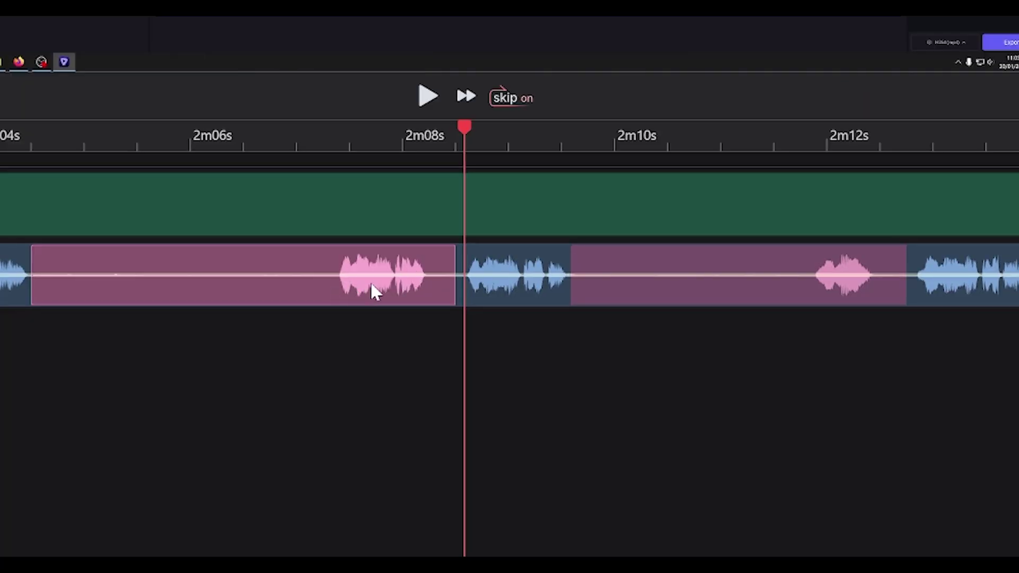
# Restore the cut segment from about 2m04s to 2m08s, split it just before its speech, and cut only the silent first part
pyautogui.click(395, 299)
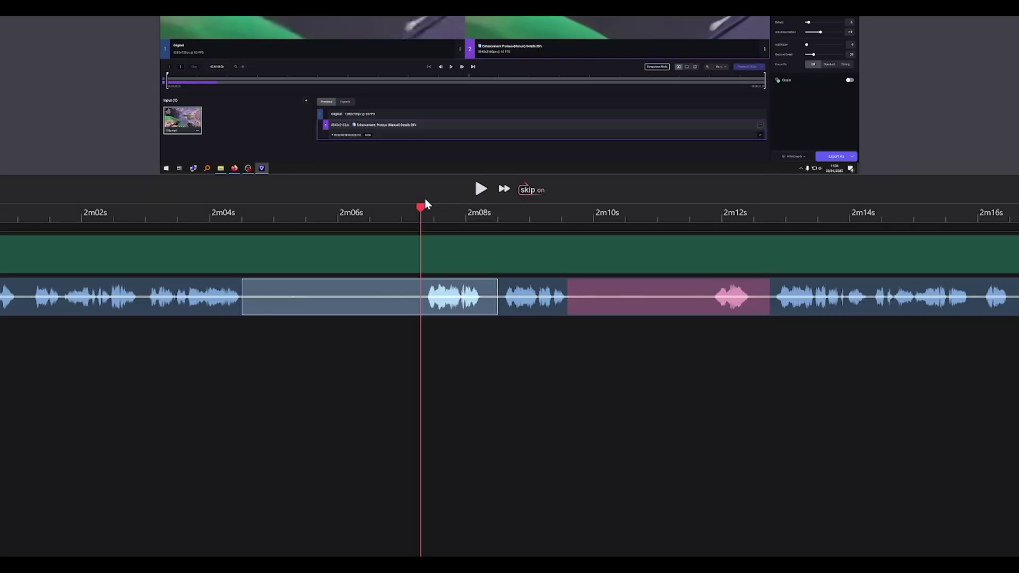
pyautogui.click(336, 128)
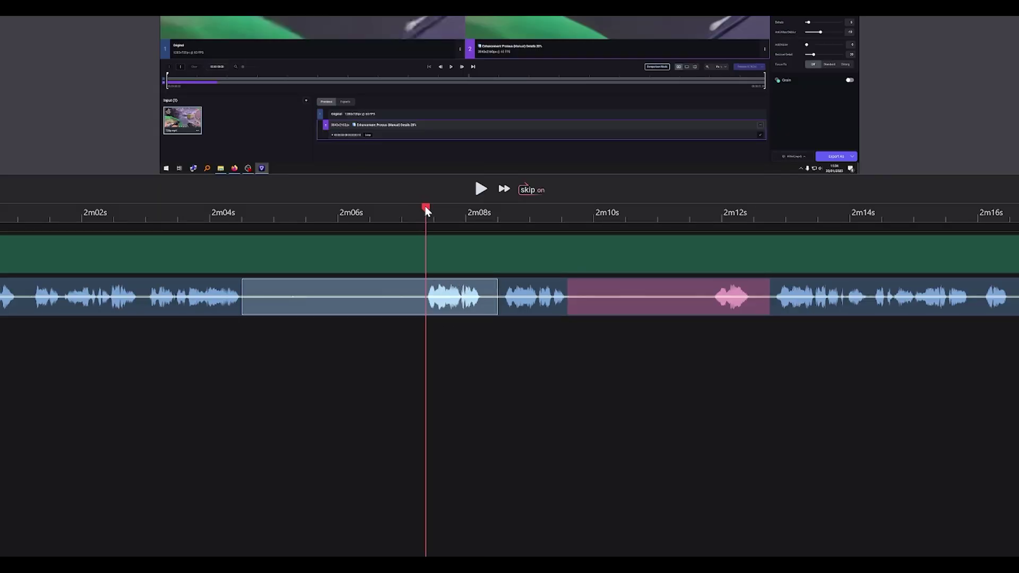
pyautogui.press('s')
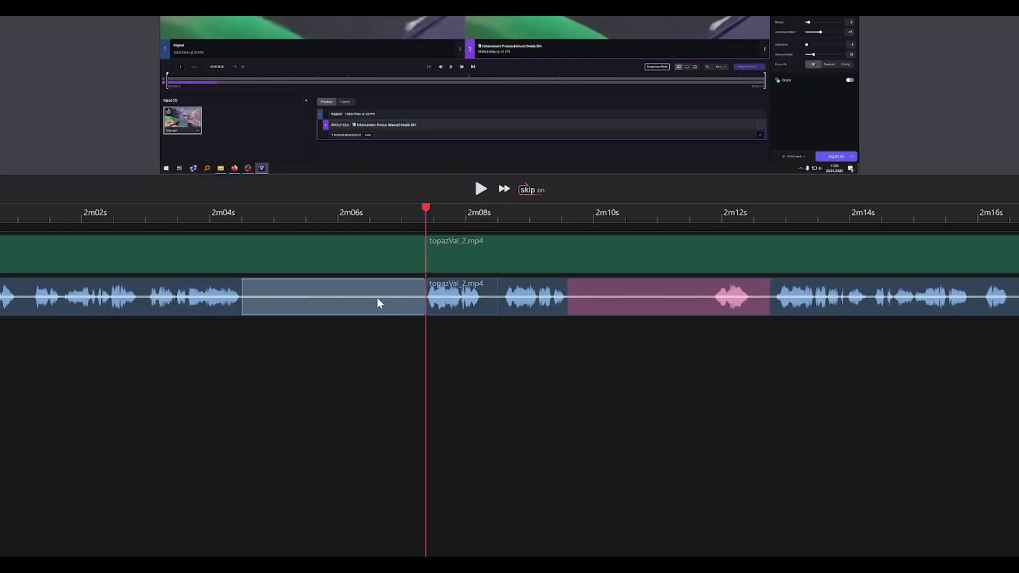
pyautogui.click(365, 301)
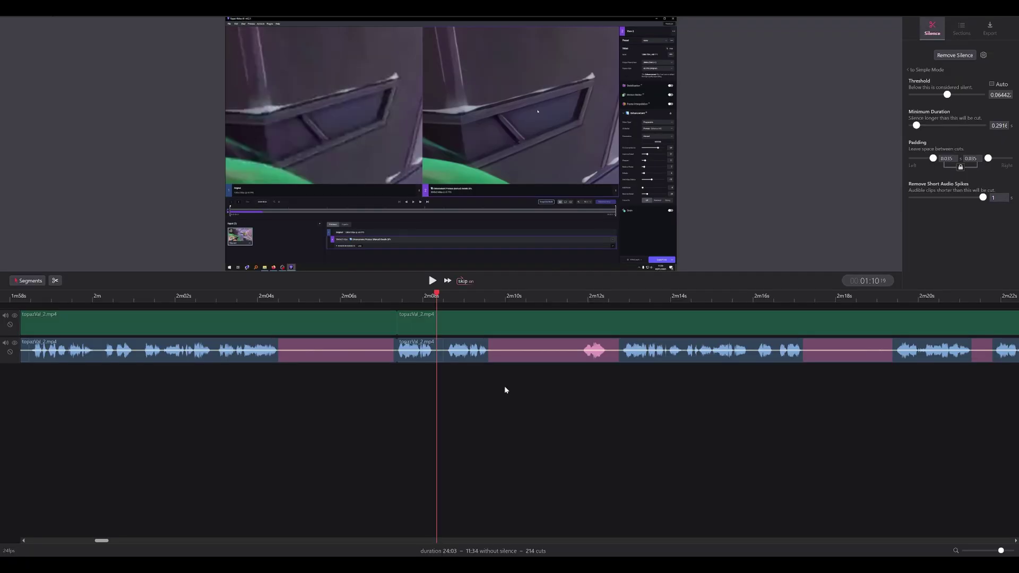
# Export the cut timeline for Adobe Premiere (.xml) as topazVal_2.xml, leaving silent segments and muted-track options off
pyautogui.moveTo(1002, 552); pyautogui.dragTo(976, 548)
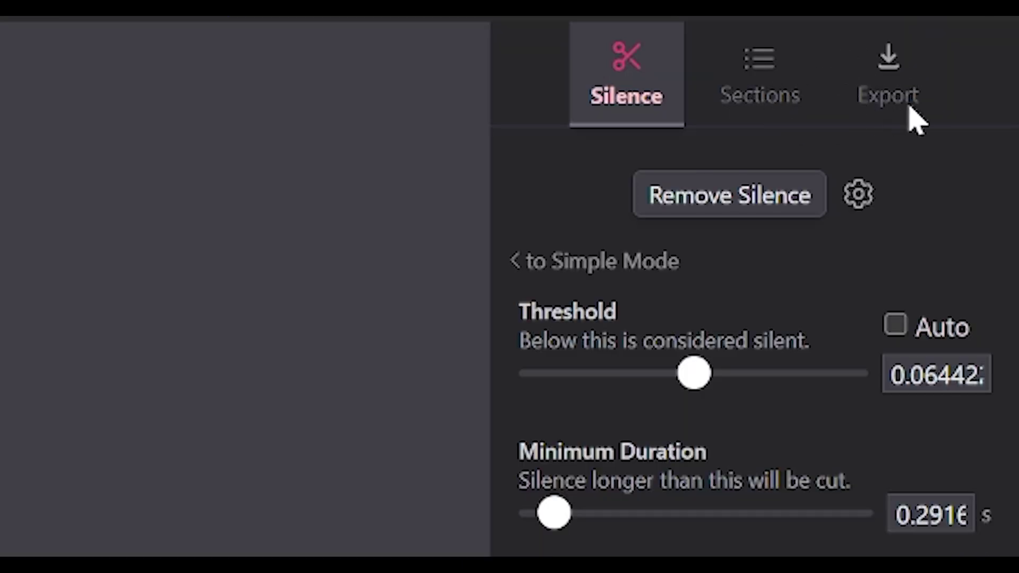
pyautogui.click(993, 30)
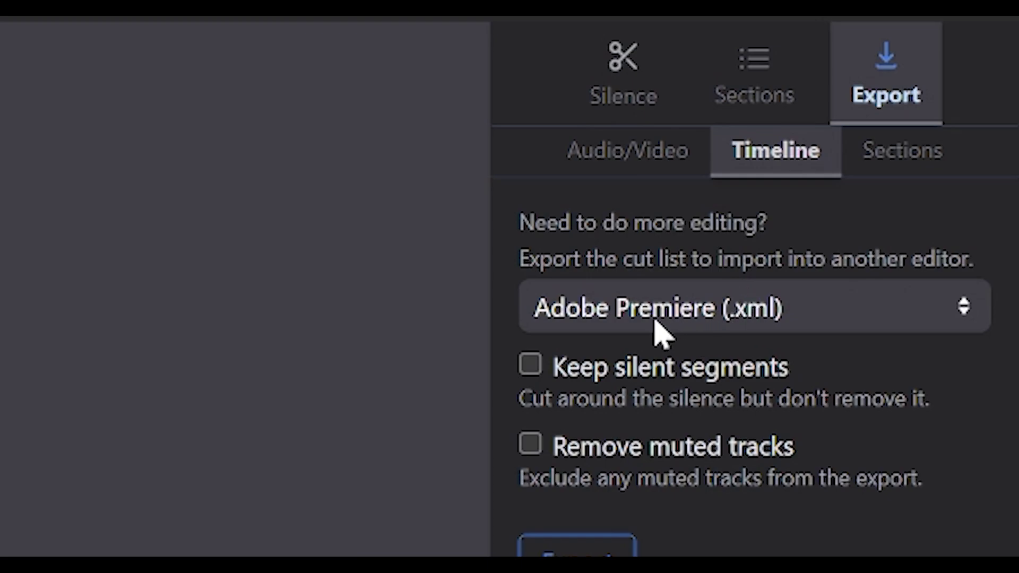
pyautogui.click(727, 319)
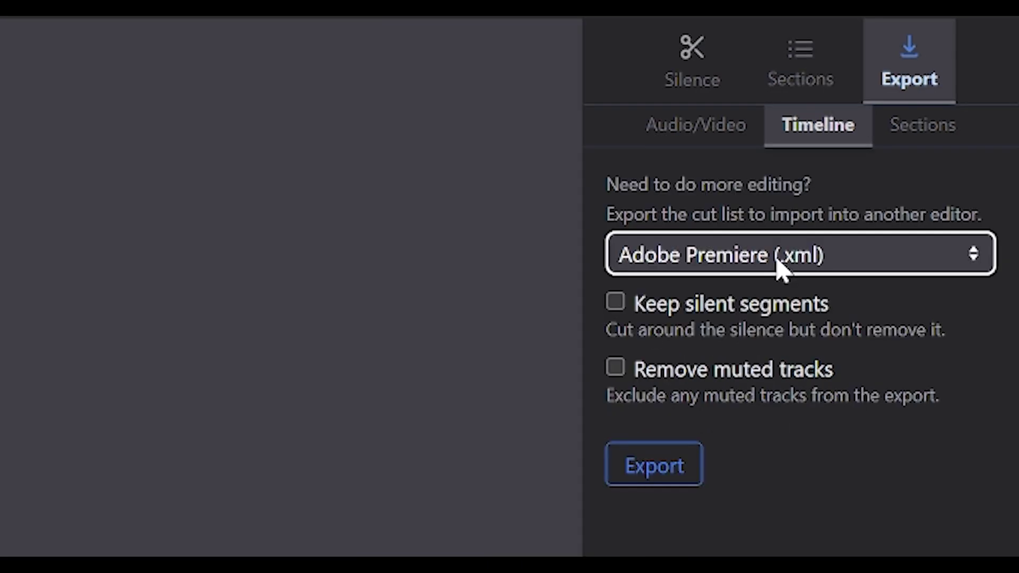
pyautogui.click(772, 273)
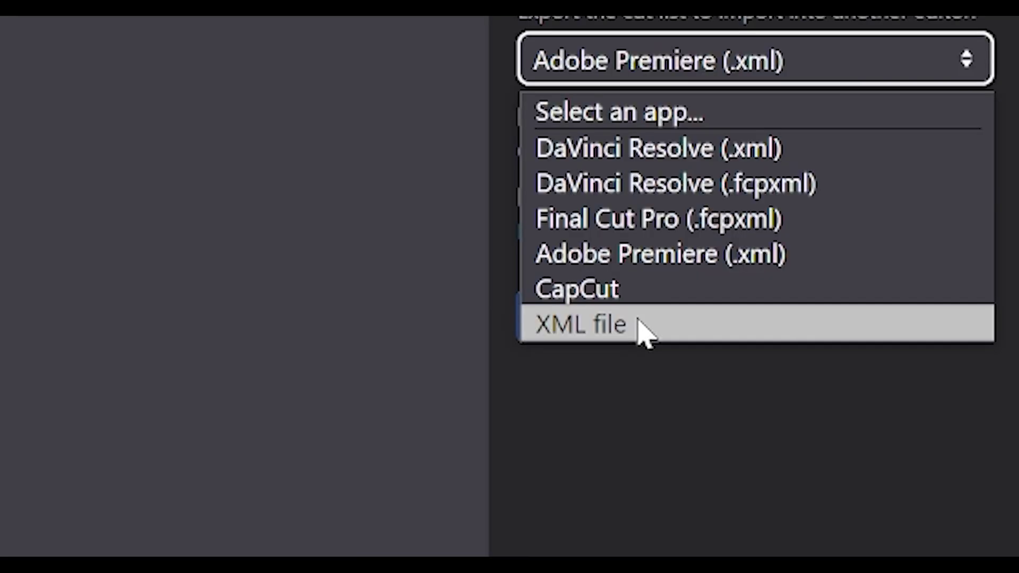
pyautogui.click(722, 475)
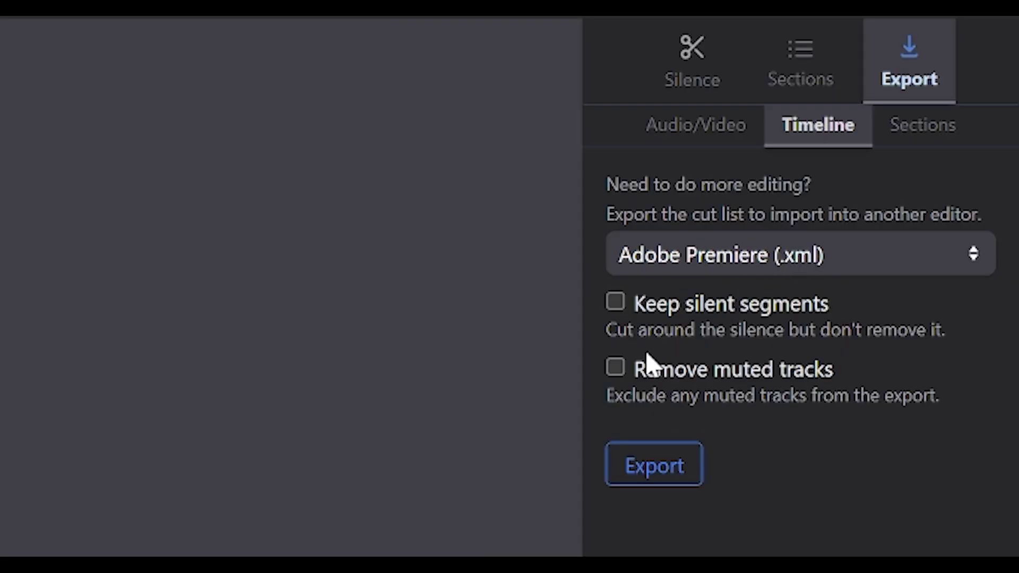
pyautogui.click(662, 469)
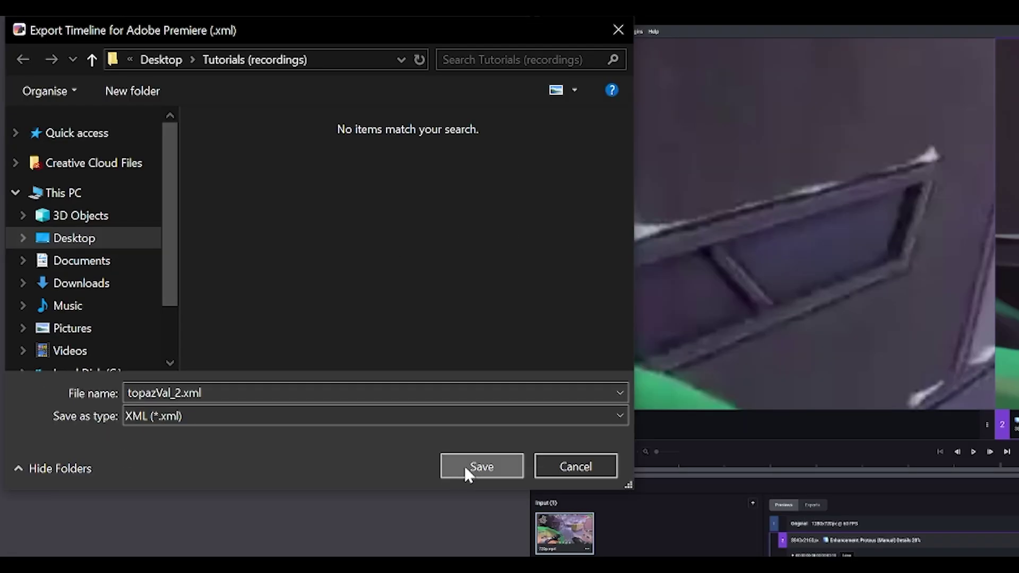
pyautogui.click(600, 522)
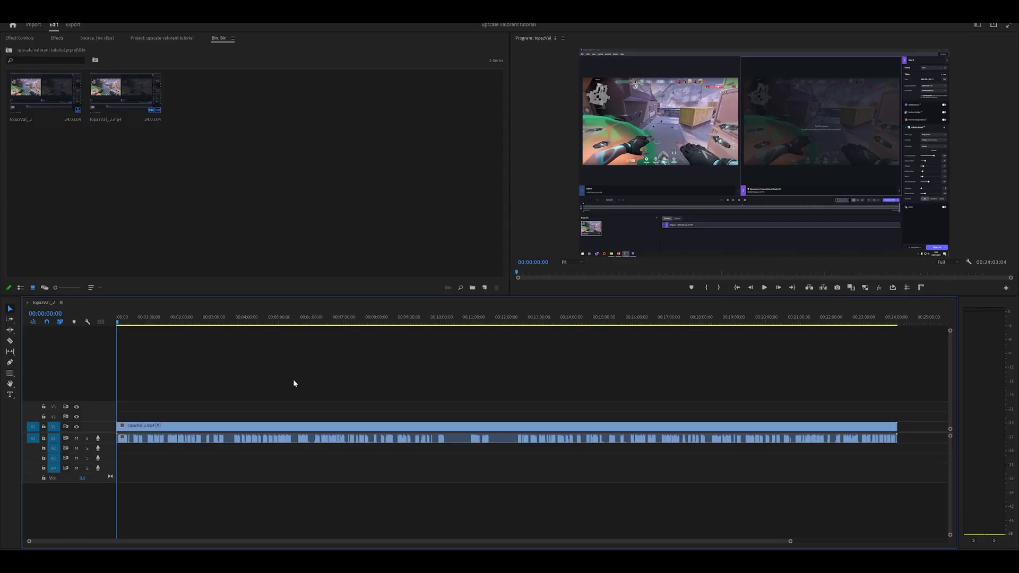
# Switch to Premiere Pro and delete all video and audio clips from the topazVal_2 sequence
pyautogui.moveTo(486, 388); pyautogui.dragTo(412, 473)
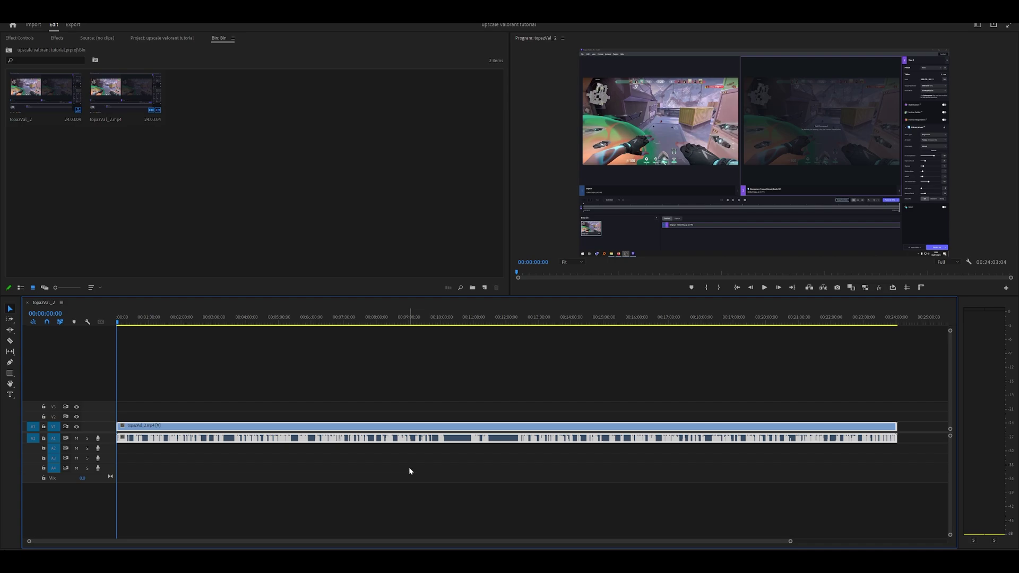
pyautogui.press('Delete')
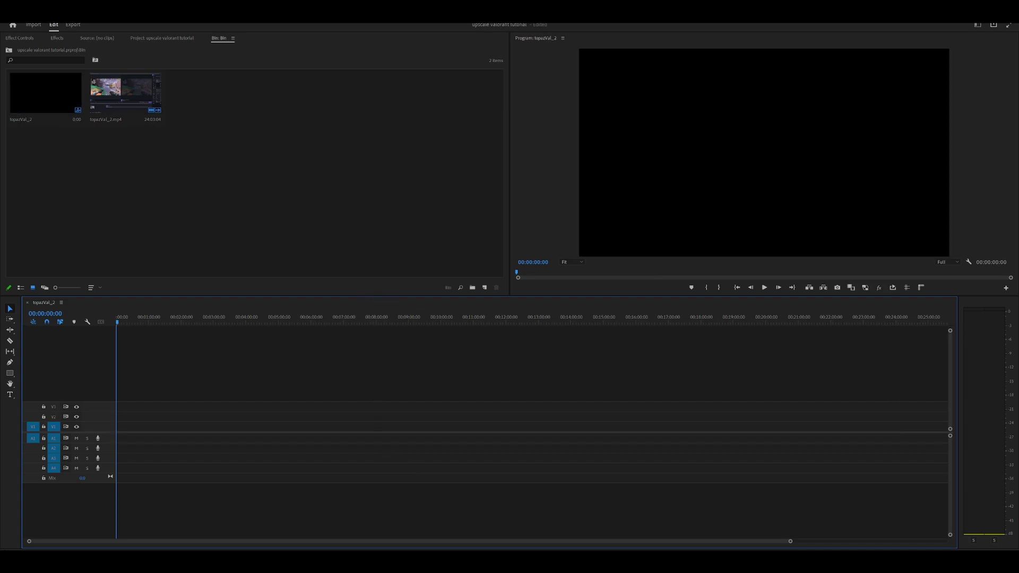
# Import topazVal_2.xml from the New folder directory into the project bin
pyautogui.moveTo(716, 240); pyautogui.dragTo(530, 214)
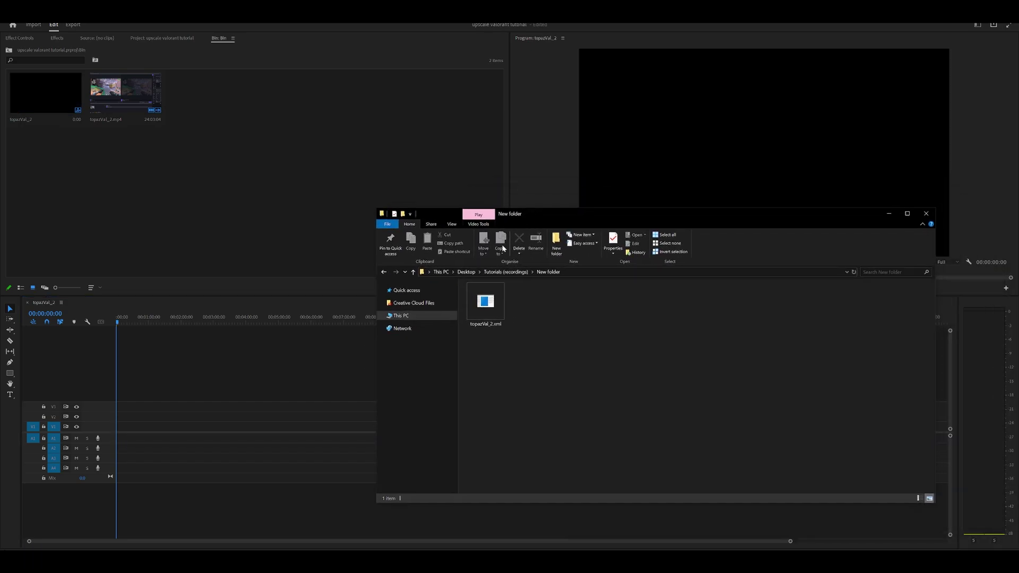
pyautogui.click(484, 308)
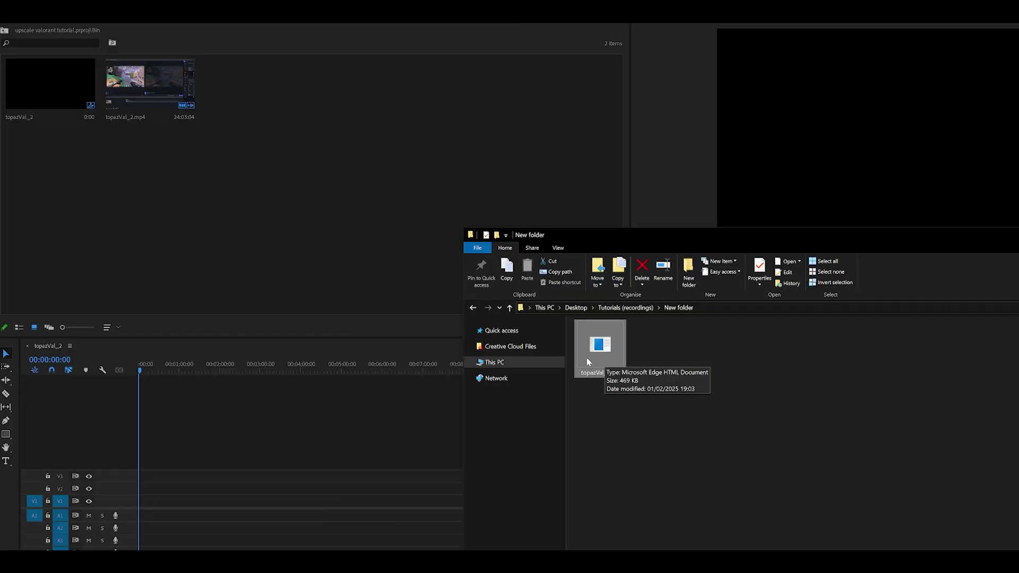
pyautogui.moveTo(594, 360); pyautogui.dragTo(293, 124)
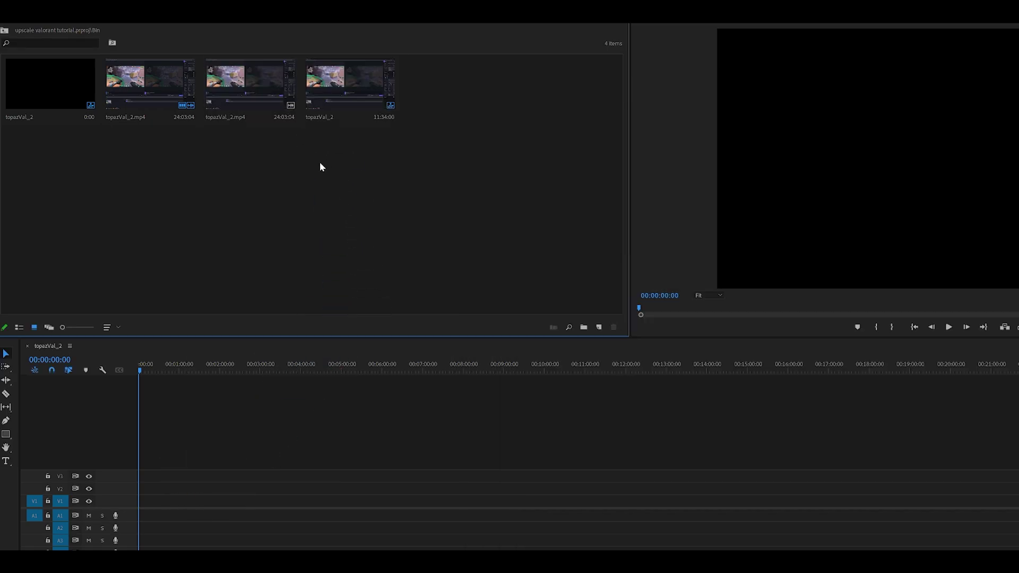
# Open the newly imported topazVal_2 sequence in the timeline and examine its cuts
pyautogui.moveTo(357, 88); pyautogui.dragTo(332, 231)
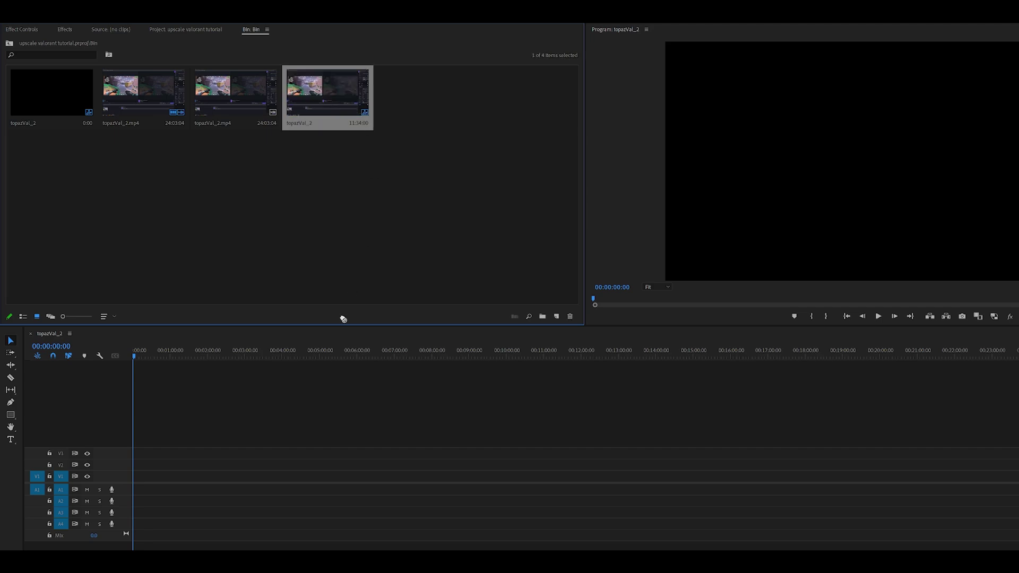
pyautogui.moveTo(380, 126); pyautogui.dragTo(383, 106)
pyautogui.doubleClick(314, 88)
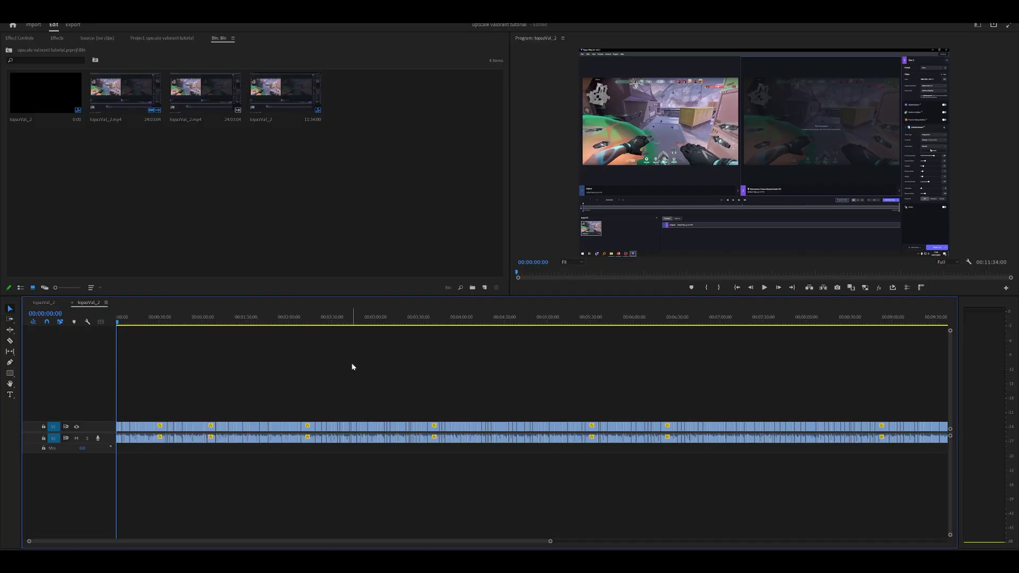
pyautogui.scroll(-2, 355, 365)
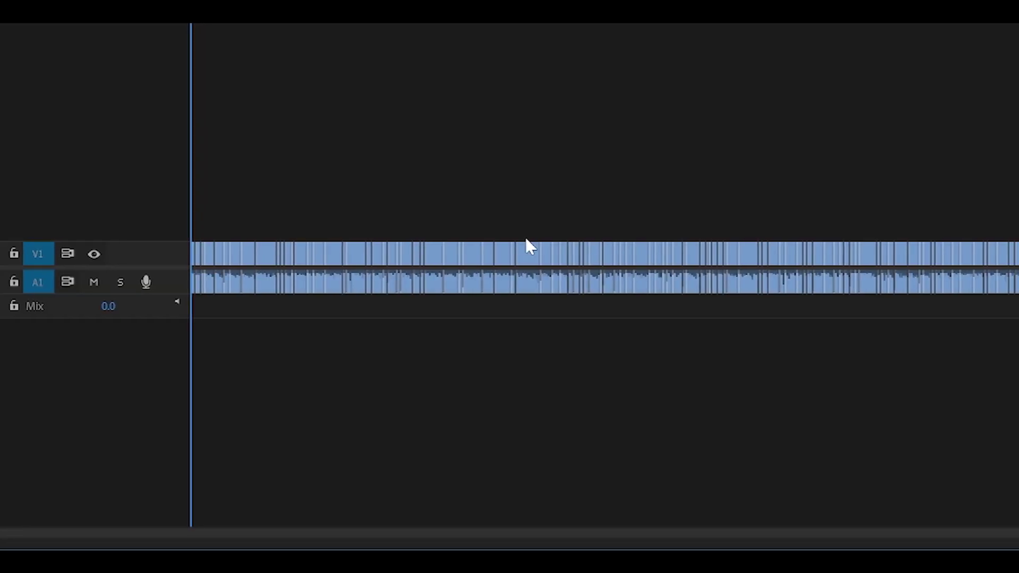
pyautogui.press('=')
pyautogui.press('=')
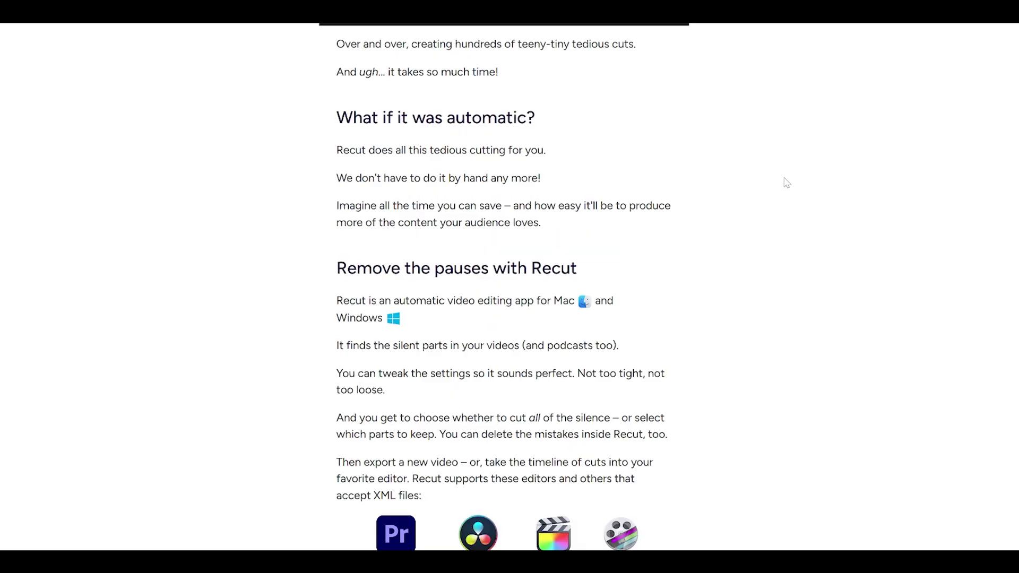
# Switch to the browser and read Recut's overview, then the features of the annual Hobbyist, Creator and Business plans
pyautogui.scroll(-10, 787, 182)
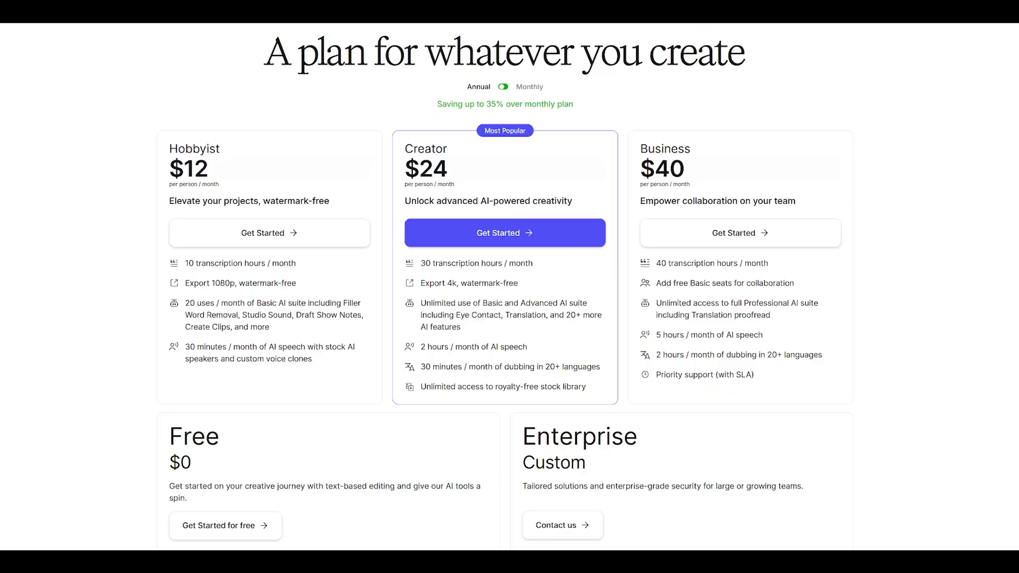
pyautogui.scroll(-1, 505, 287)
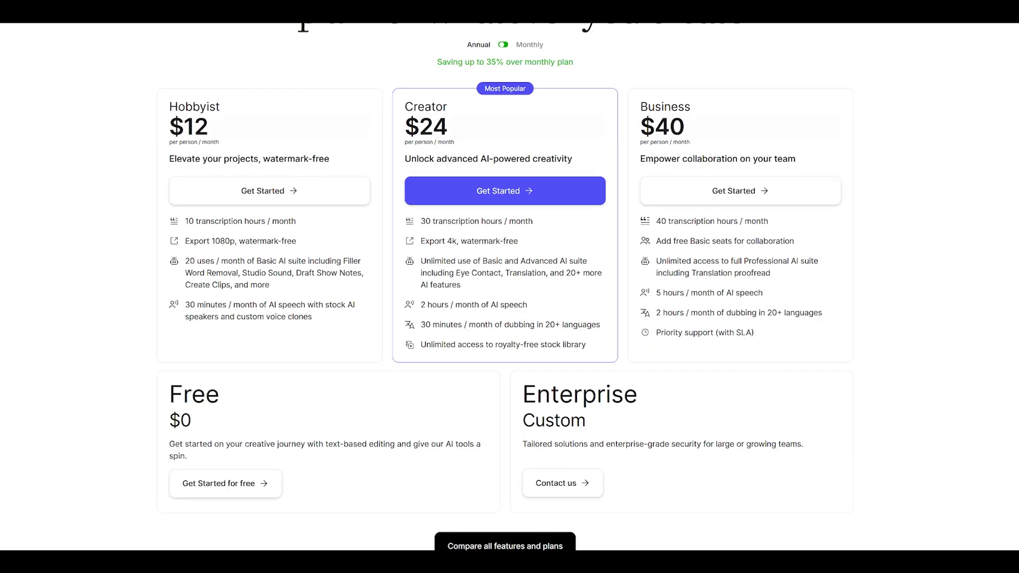
pyautogui.scroll(1, 505, 287)
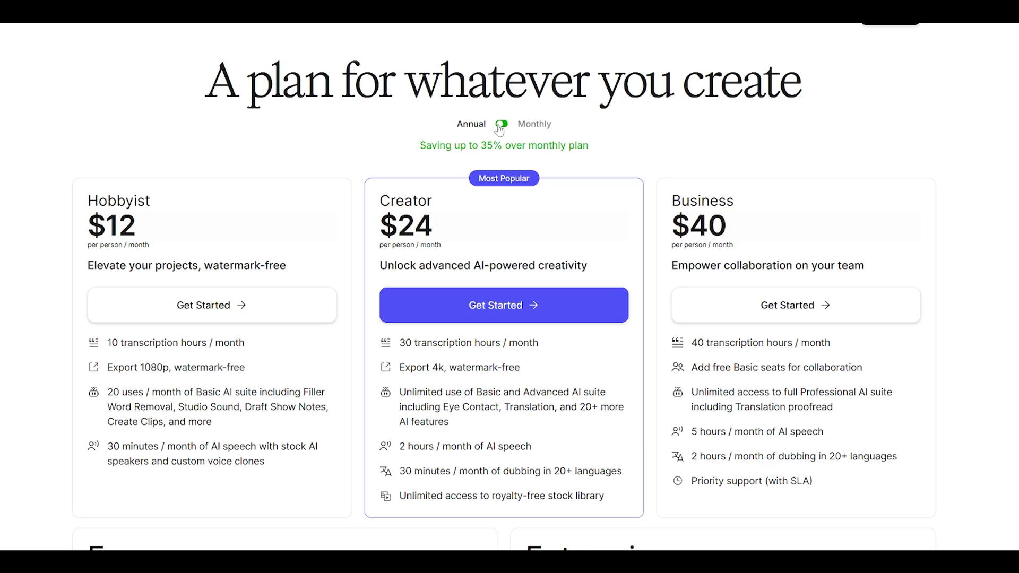
pyautogui.moveTo(245, 368); pyautogui.dragTo(181, 368)
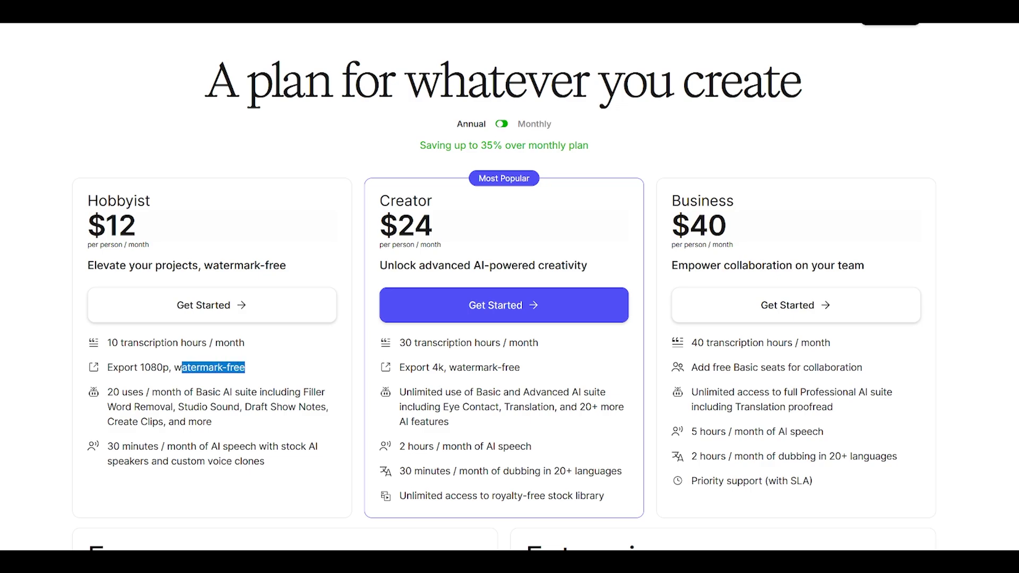
pyautogui.click(167, 364)
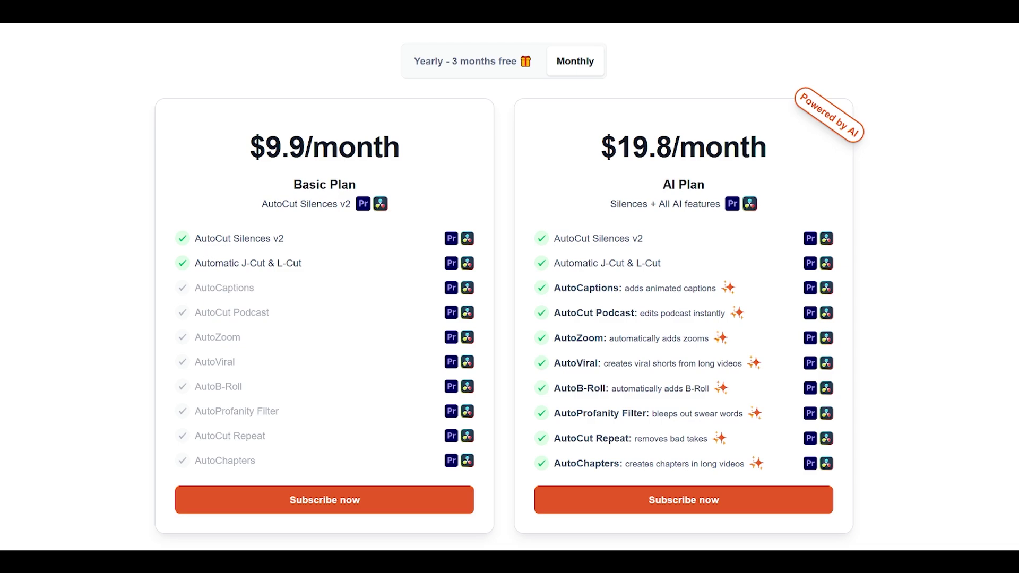
# Show AutoCut's yearly pricing and read the FAQ answer about using one license on two computers
pyautogui.click(442, 63)
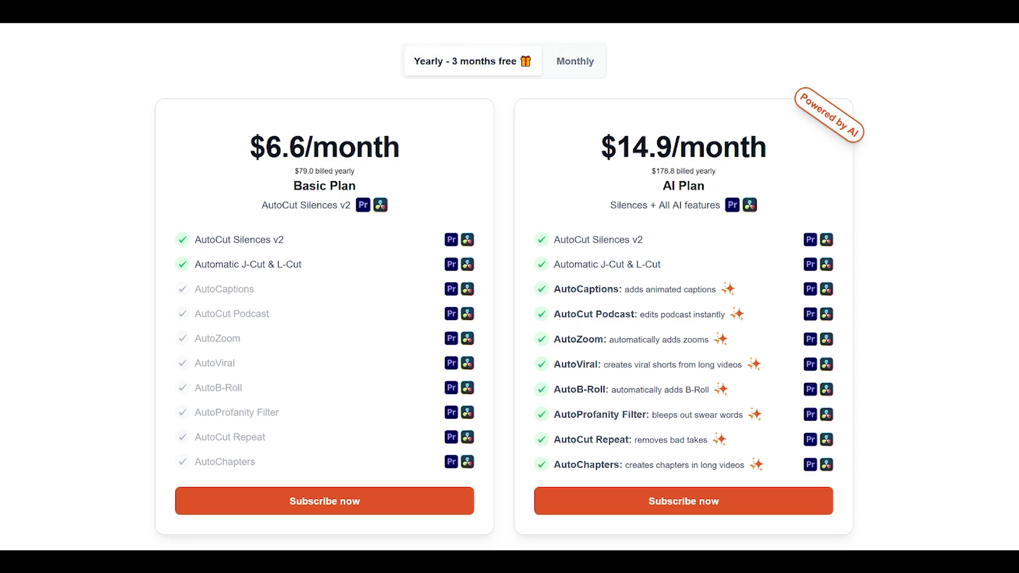
pyautogui.moveTo(294, 170); pyautogui.dragTo(309, 171)
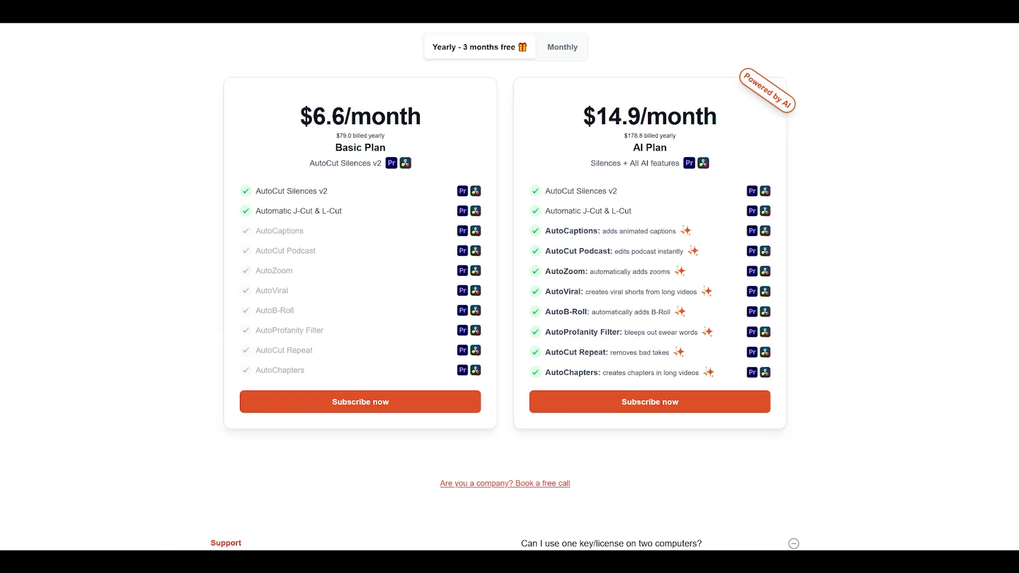
pyautogui.scroll(-2, 510, 286)
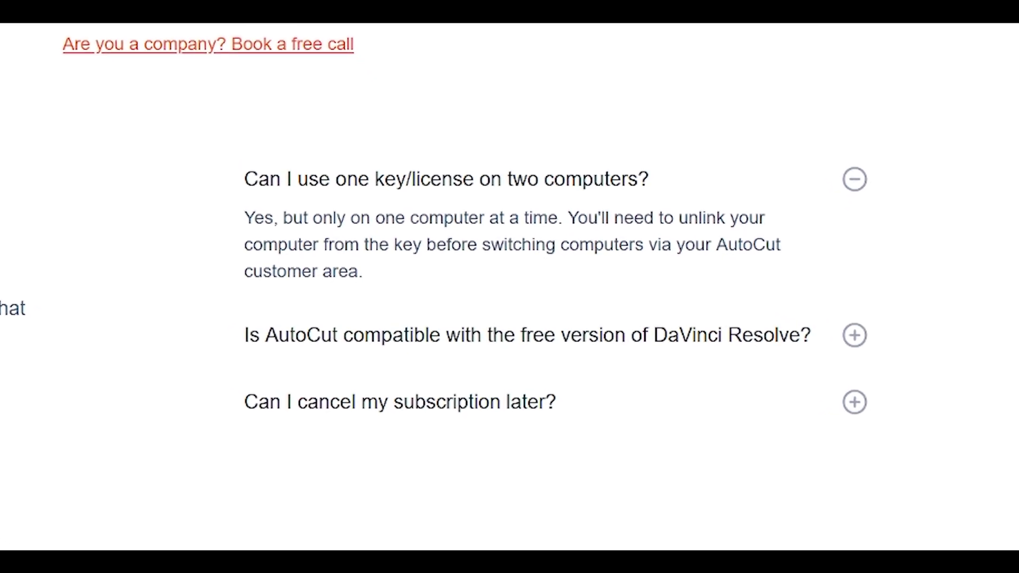
pyautogui.moveTo(680, 218); pyautogui.dragTo(319, 244)
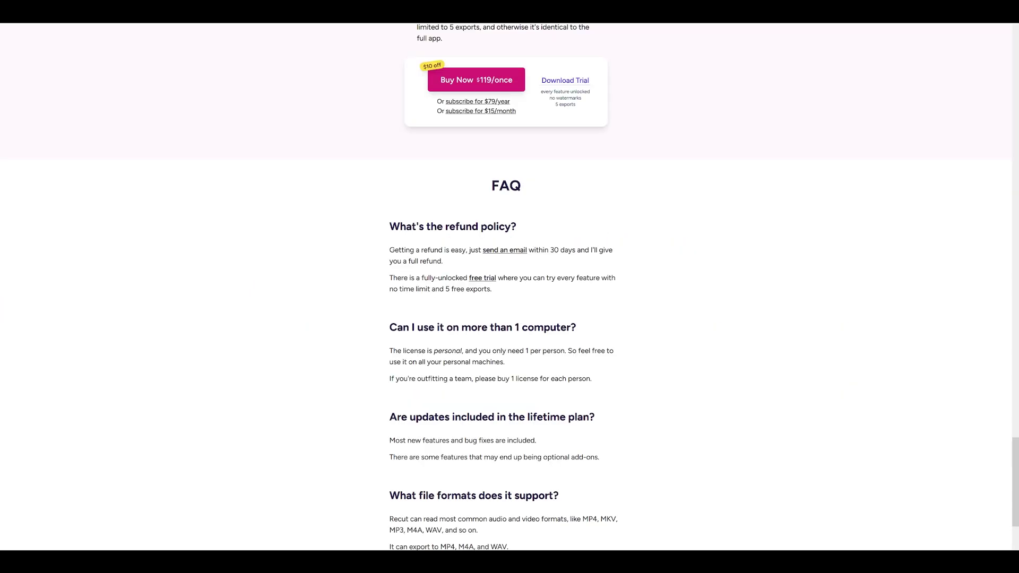
# Read Recut's FAQ on refunds, multiple computers and updates, and the purchase options with the trial's export limit
pyautogui.scroll(-2, 505, 247)
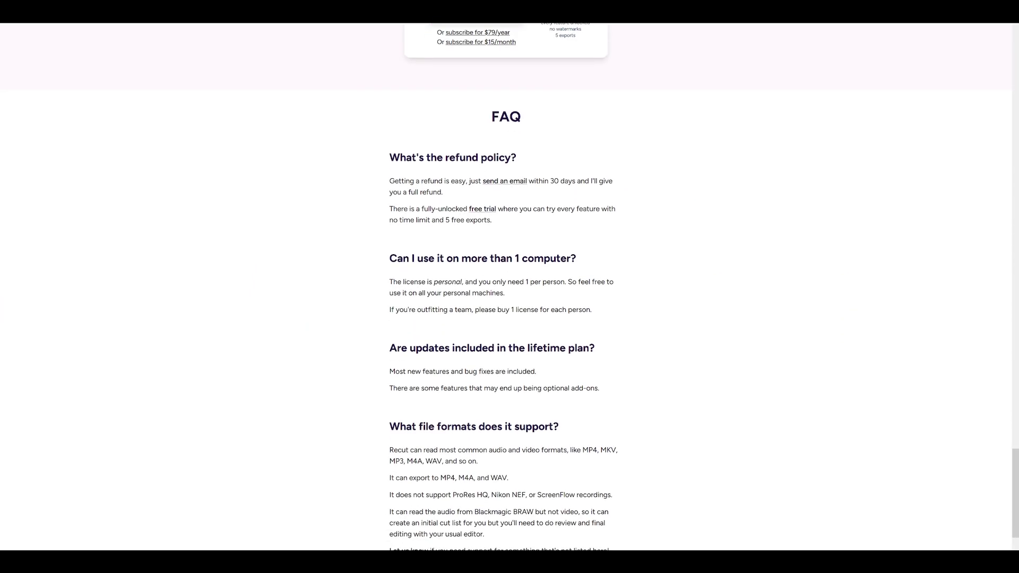
pyautogui.middleClick(712, 202)
pyautogui.middleClick(712, 278)
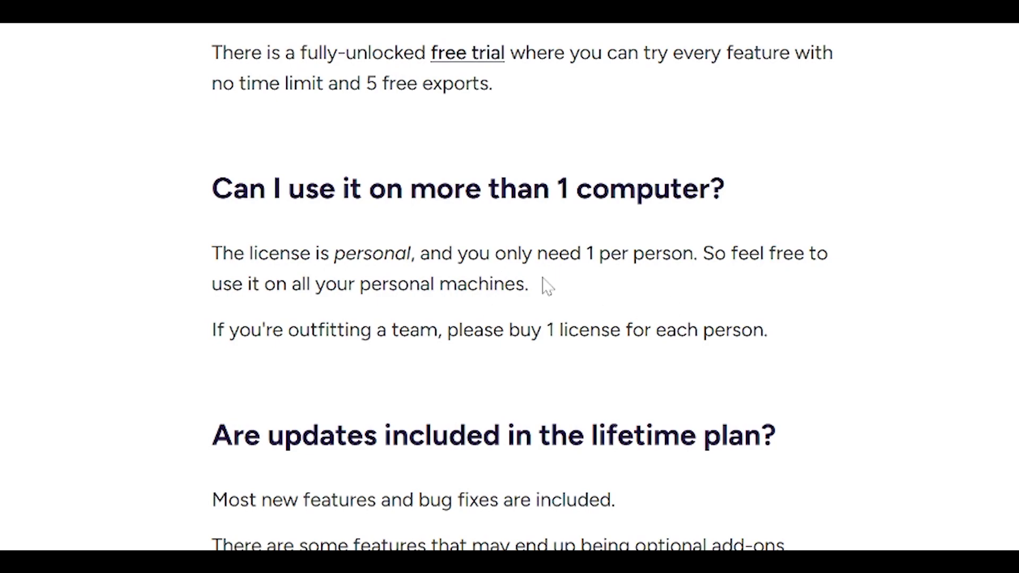
pyautogui.scroll(6, 282, 224)
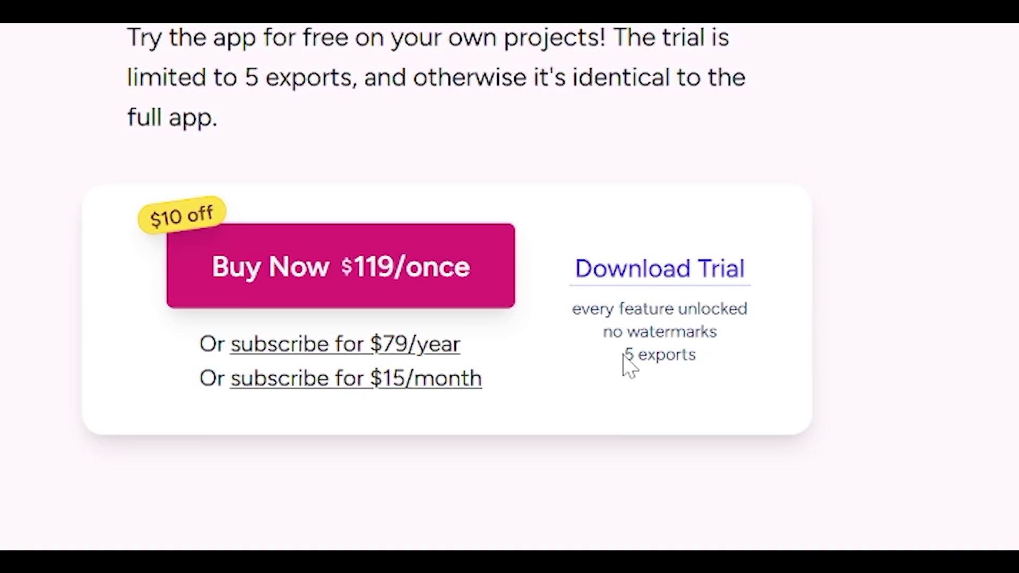
pyautogui.moveTo(624, 356); pyautogui.dragTo(695, 355)
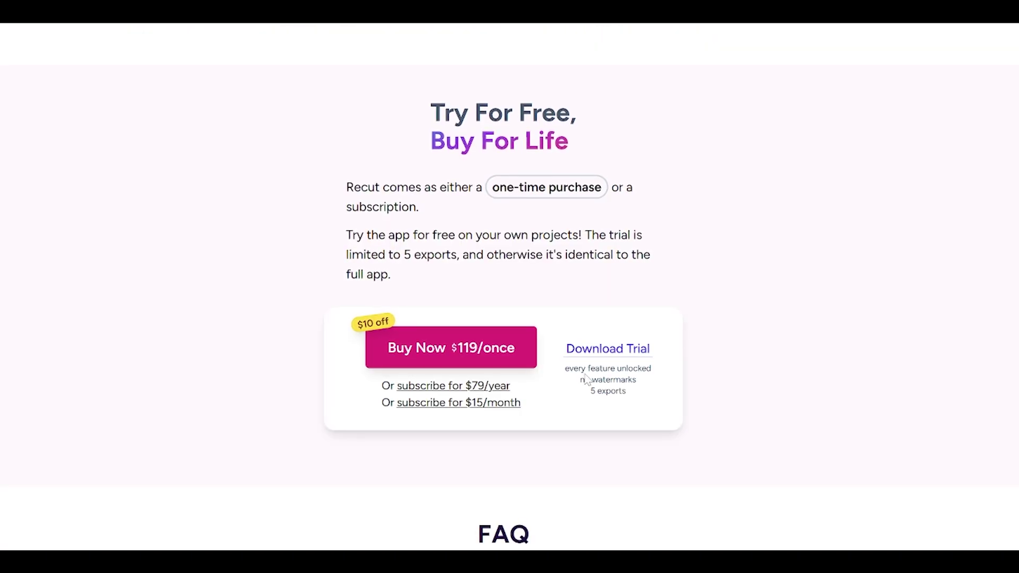